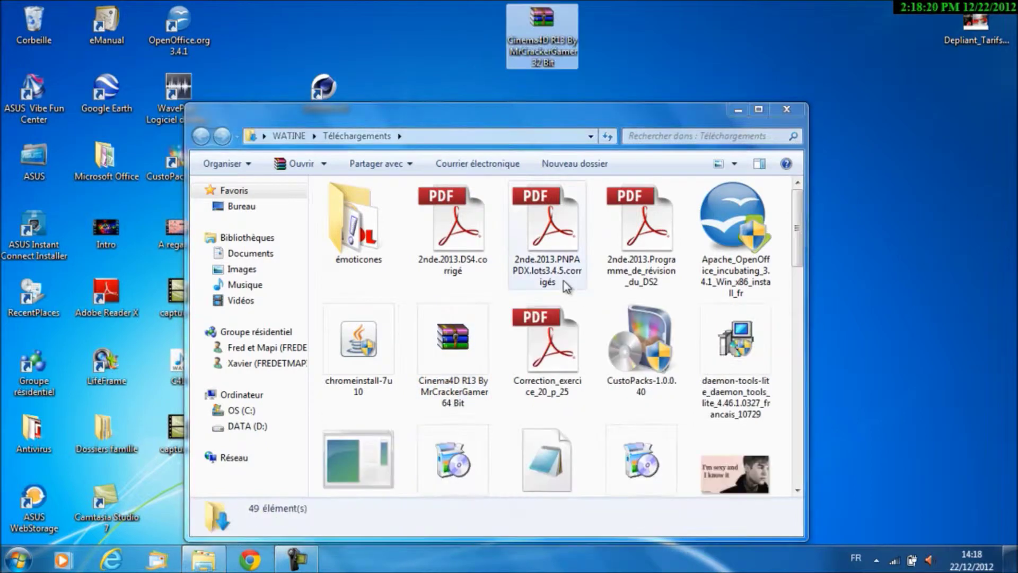
# Move the Cinema4D R13 64 Bit archive from Téléchargements to the desktop and space the 32 Bit archive away from it
pyautogui.moveTo(454, 340); pyautogui.dragTo(615, 47)
pyautogui.click(787, 109)
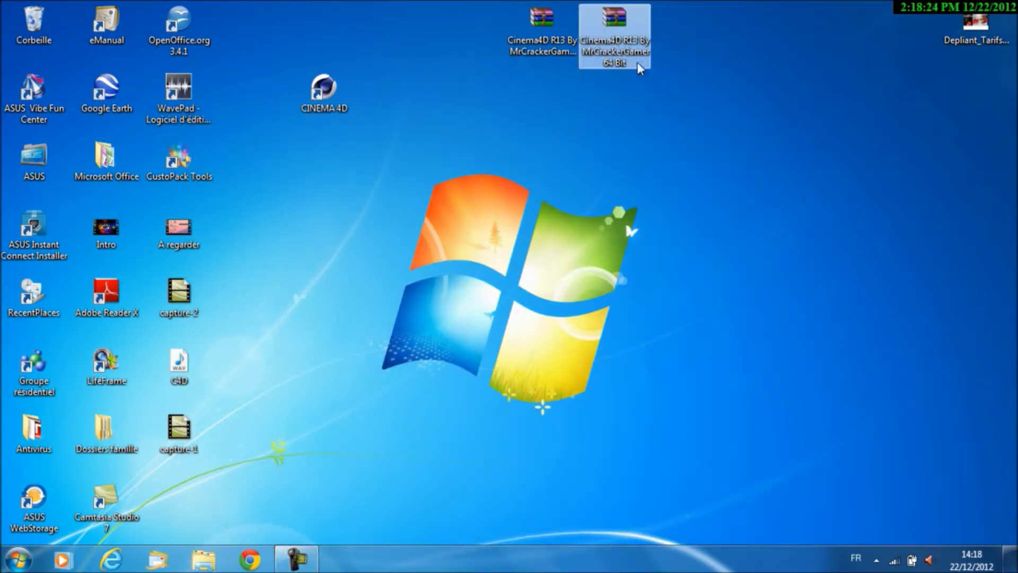
pyautogui.moveTo(544, 122); pyautogui.dragTo(513, 88)
pyautogui.click(529, 30)
pyautogui.click(547, 136)
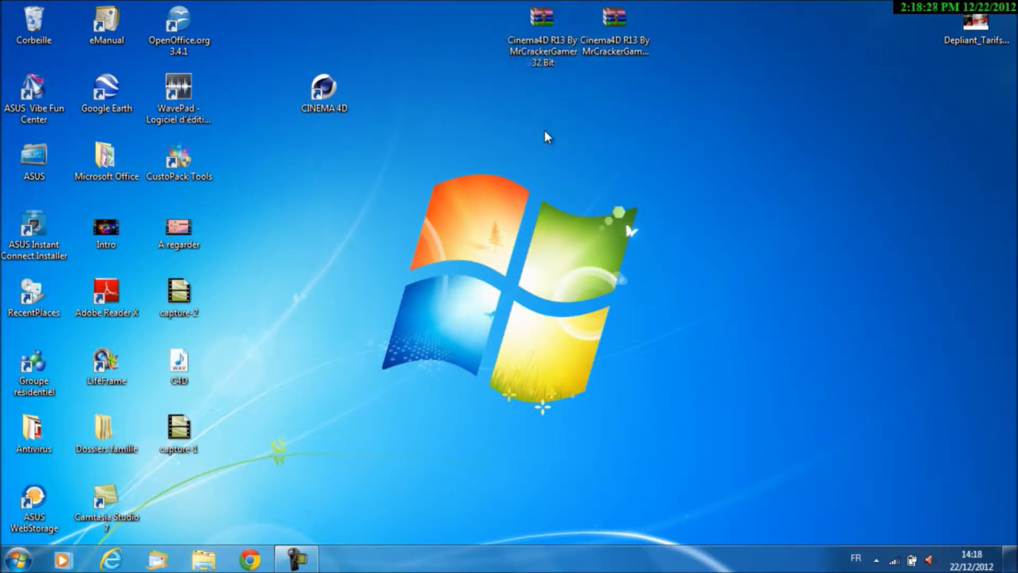
pyautogui.moveTo(549, 30); pyautogui.dragTo(480, 32)
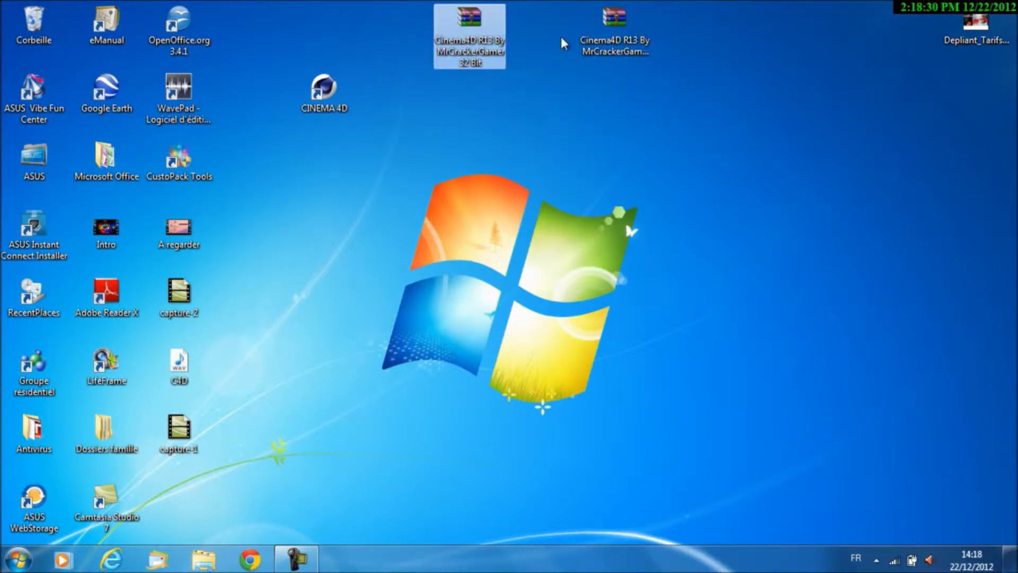
# Open the Cinema4D R13 32 Bit archive and extract its CINEMA 4D R13.061 folder to the desktop
pyautogui.click(608, 41)
pyautogui.click(459, 91)
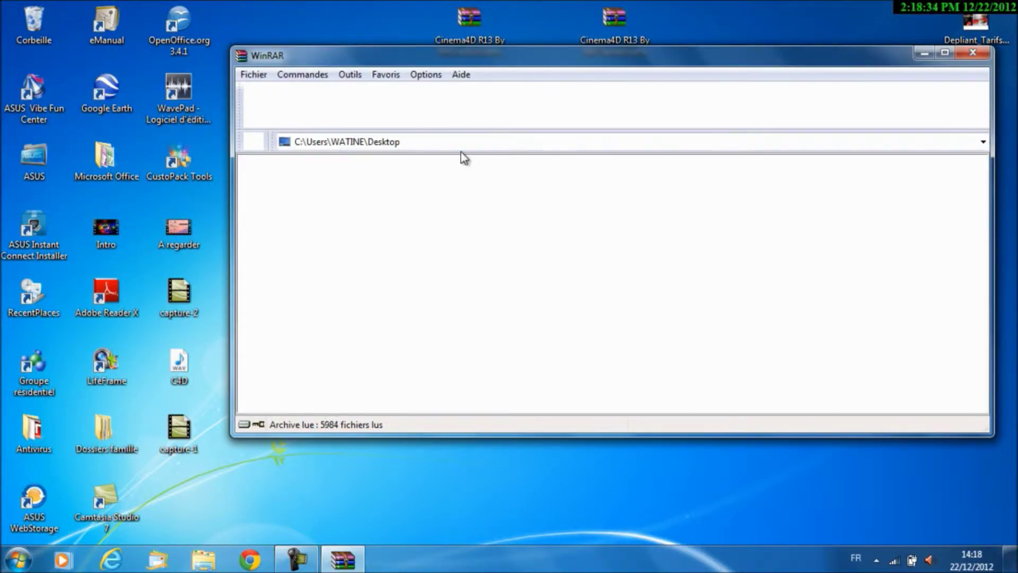
pyautogui.moveTo(313, 196); pyautogui.dragTo(374, 243)
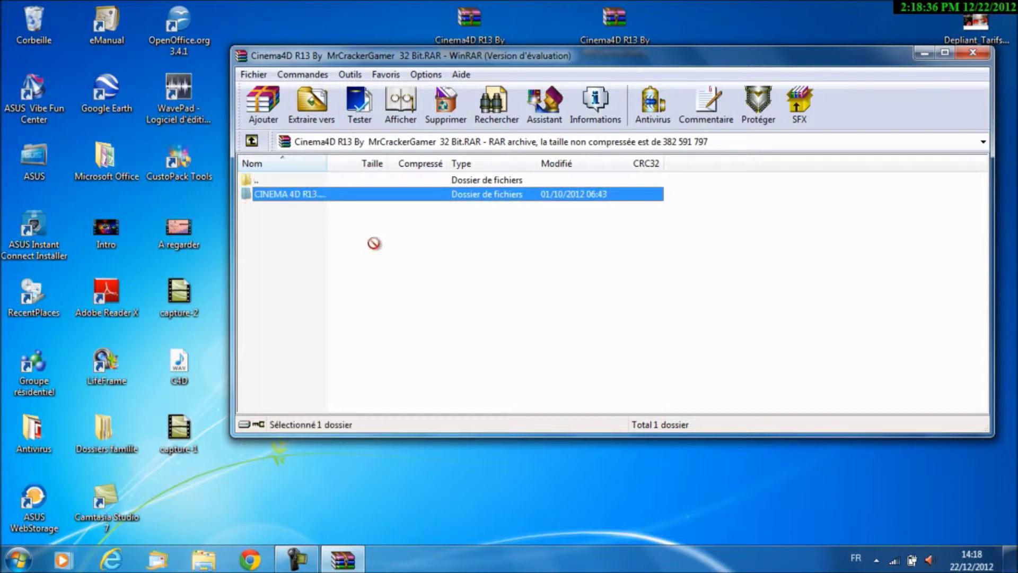
pyautogui.moveTo(445, 477); pyautogui.dragTo(441, 485)
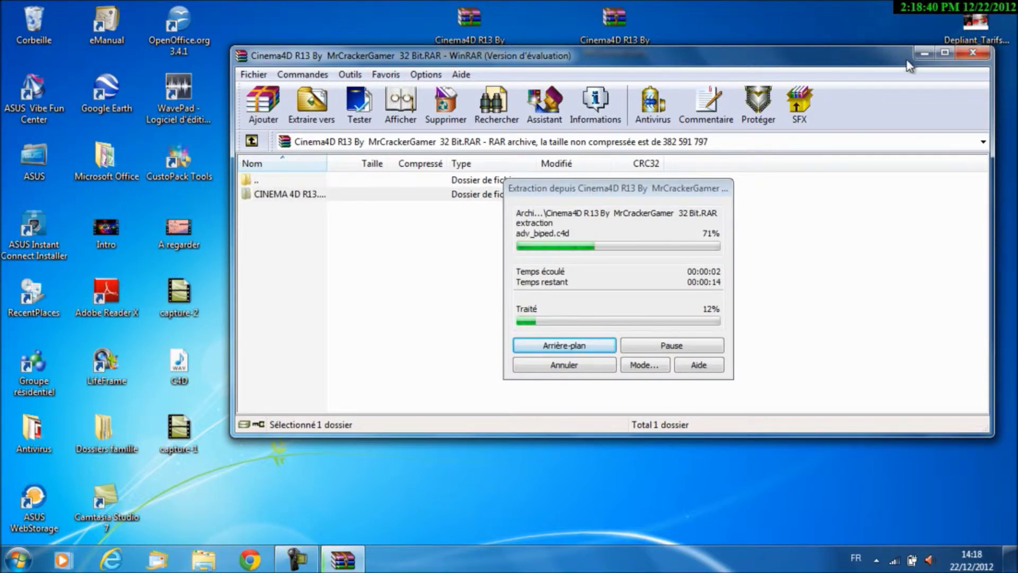
pyautogui.click(924, 53)
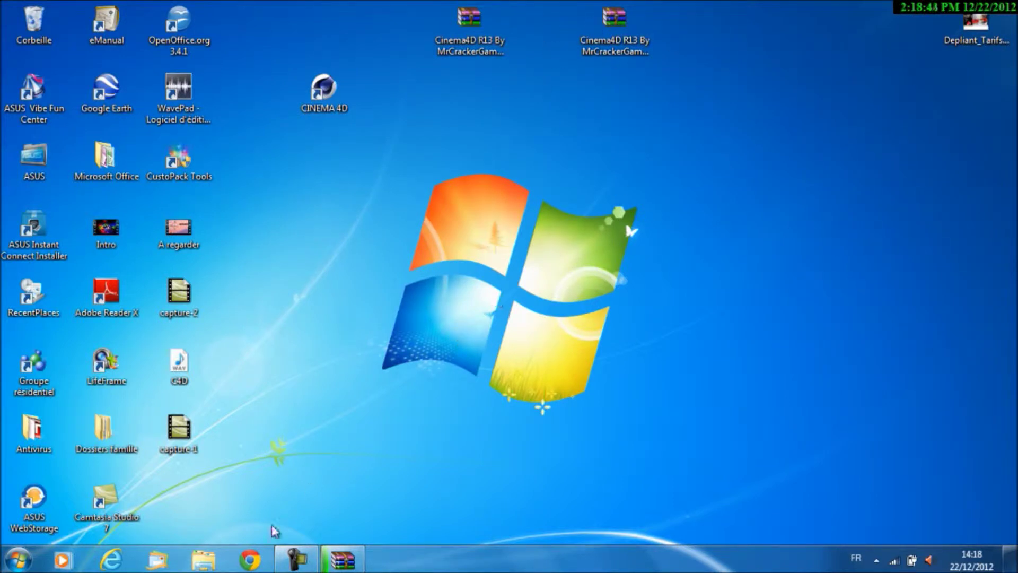
pyautogui.click(298, 561)
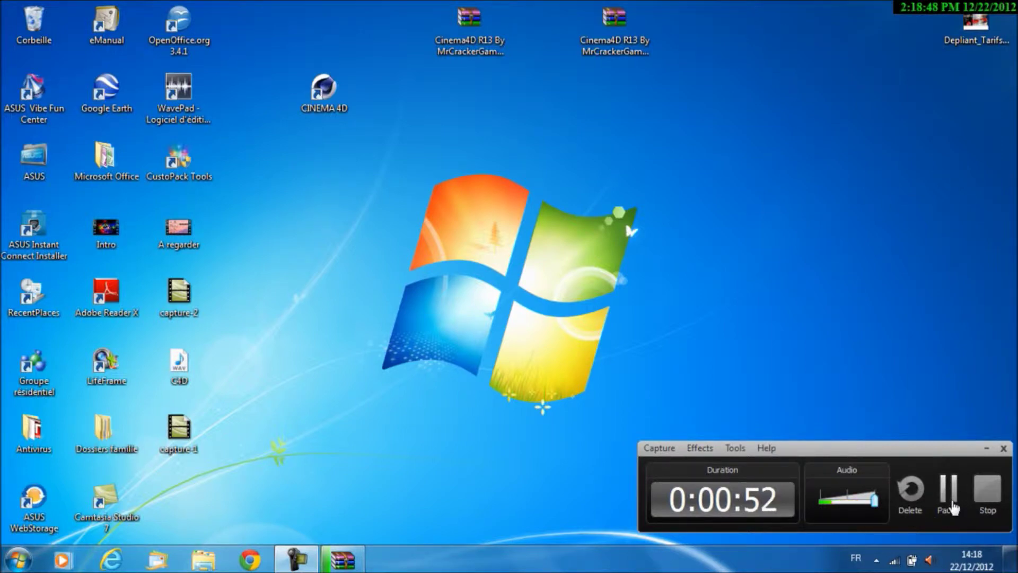
pyautogui.click(949, 493)
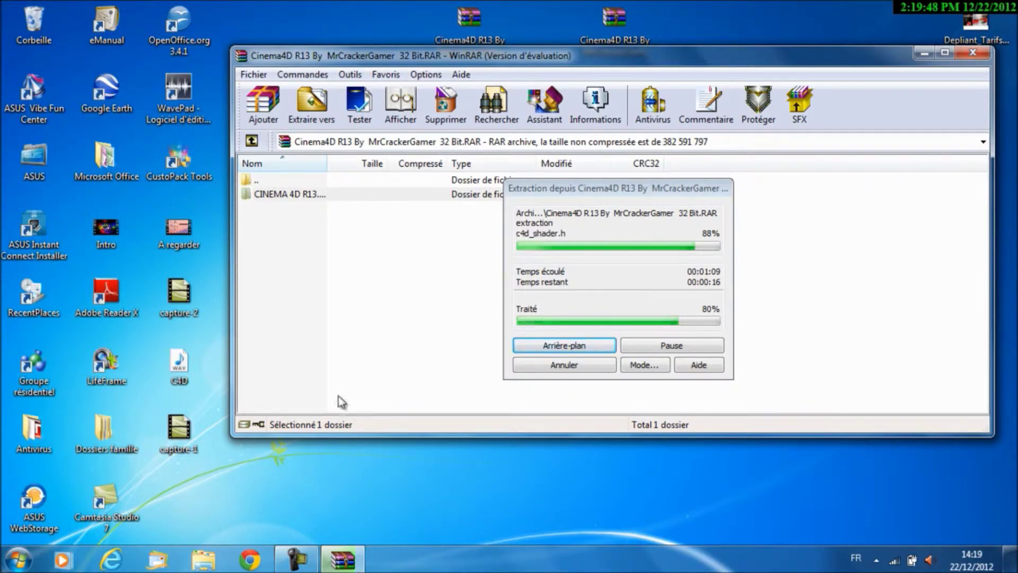
pyautogui.click(299, 563)
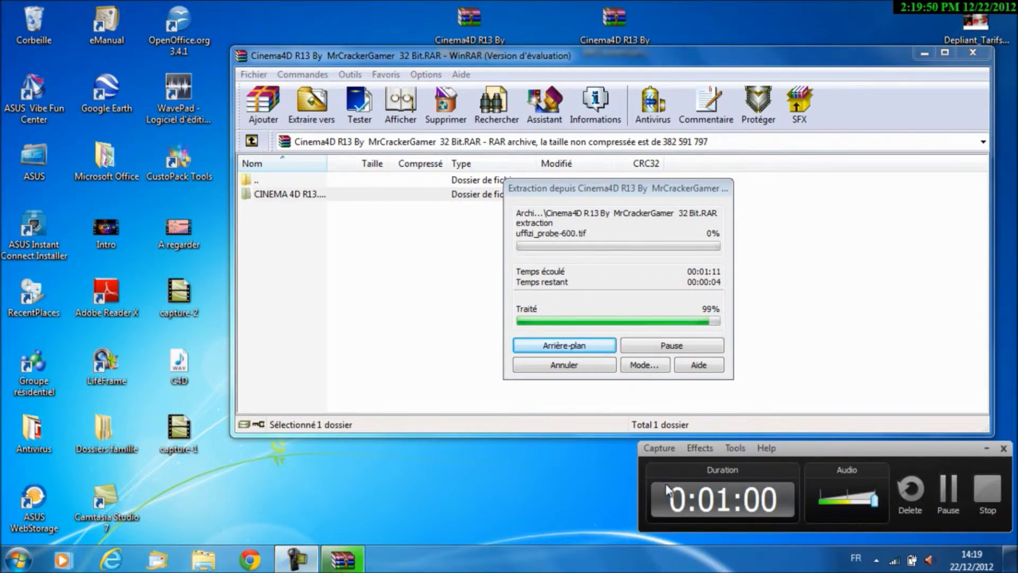
pyautogui.click(949, 496)
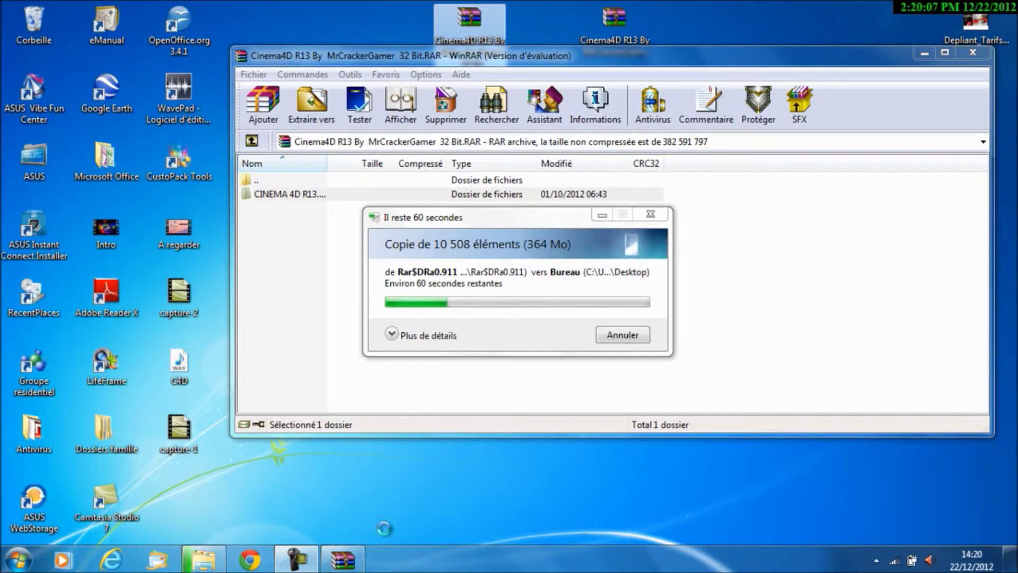
pyautogui.moveTo(350, 568)
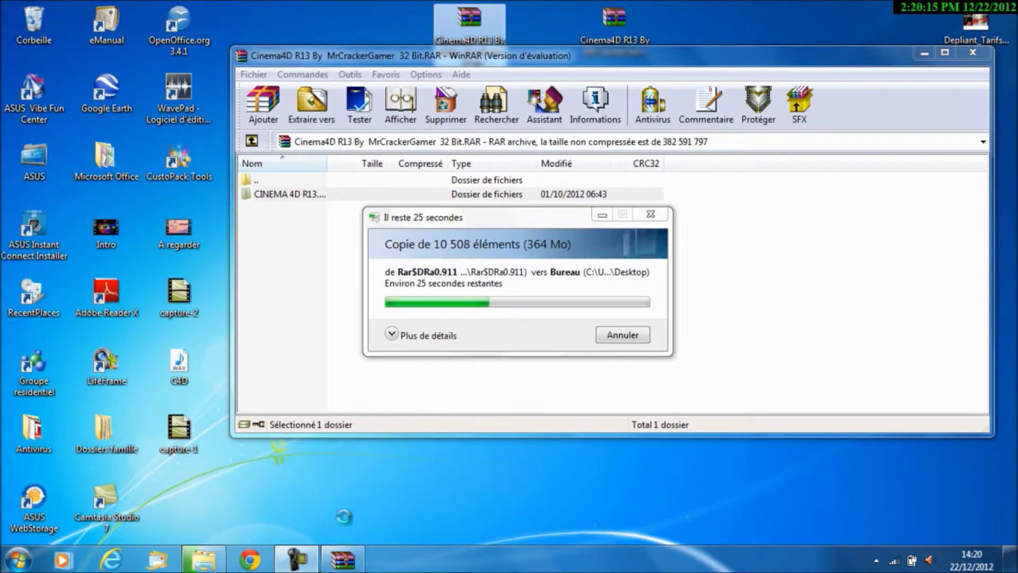
pyautogui.click(304, 565)
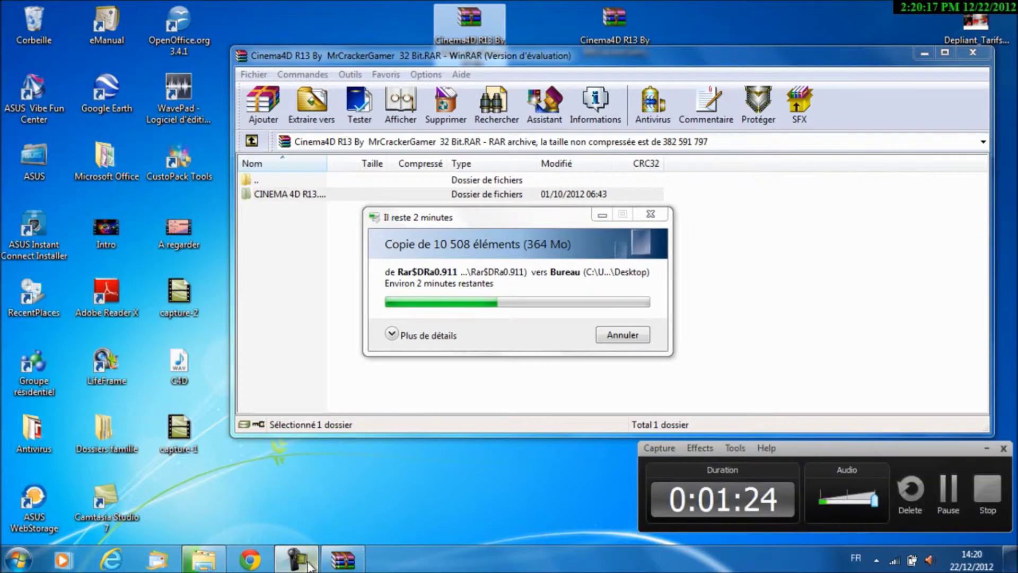
pyautogui.click(948, 499)
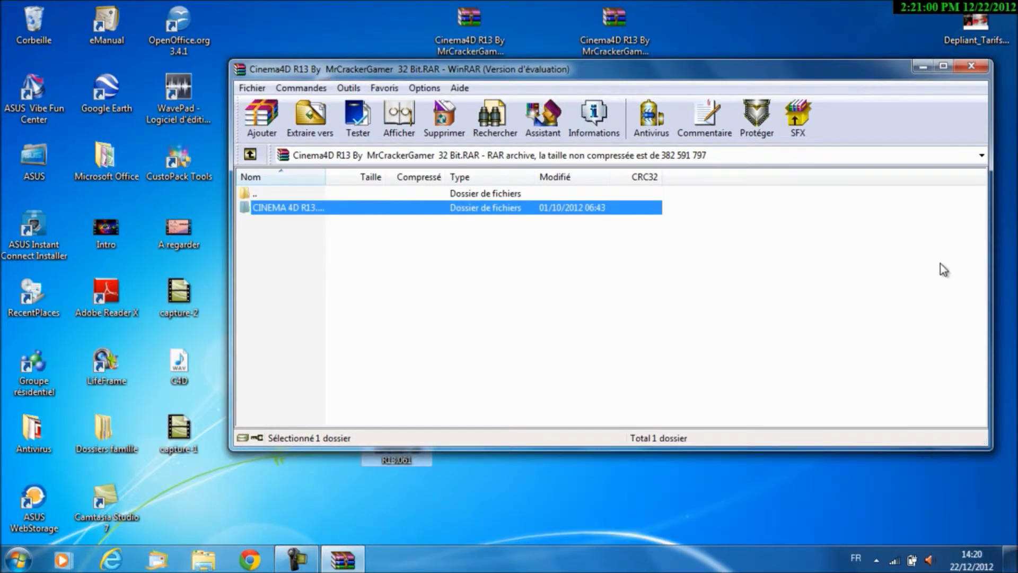
# Close the 32 Bit archive and examine the contents of the extracted CINEMA 4D R13.061 folder, including its application file
pyautogui.click(970, 68)
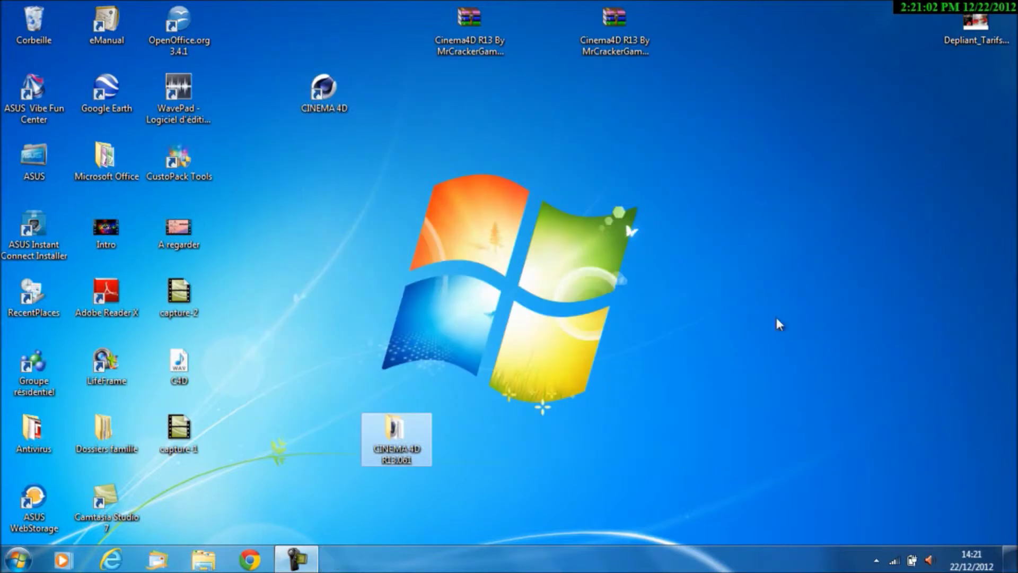
pyautogui.doubleClick(403, 434)
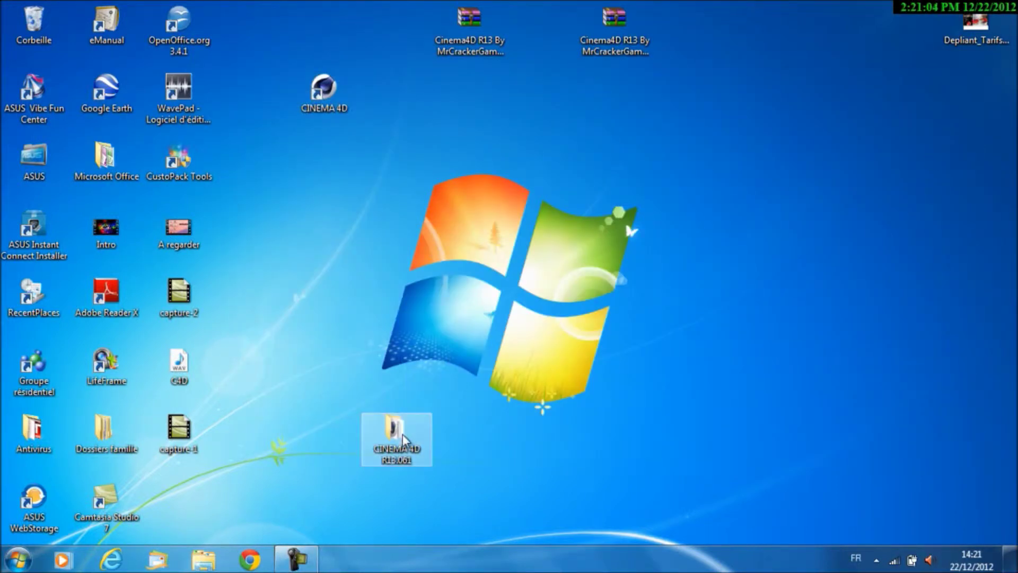
pyautogui.moveTo(374, 395); pyautogui.dragTo(401, 464)
pyautogui.moveTo(403, 125); pyautogui.dragTo(447, 79)
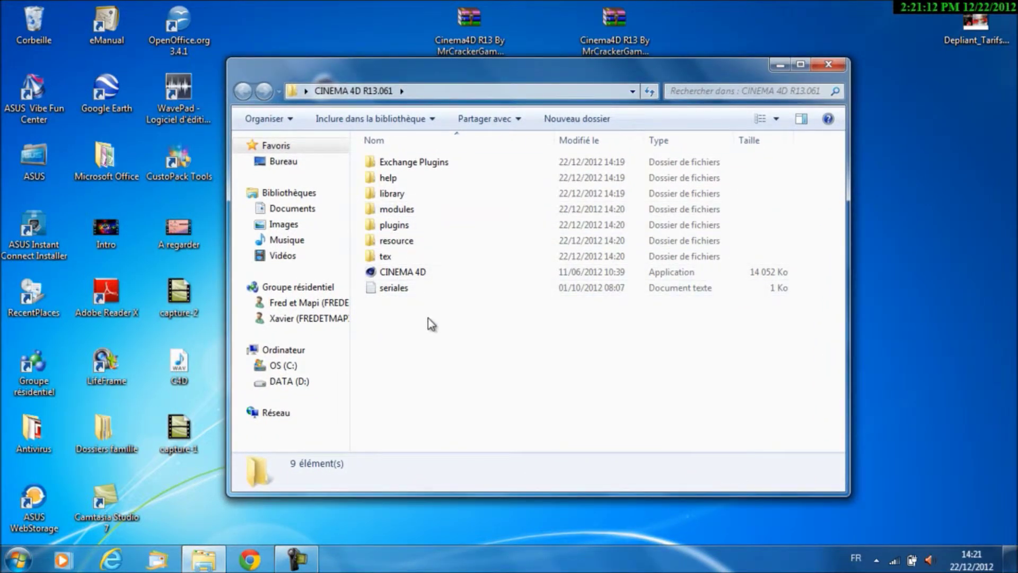
pyautogui.moveTo(430, 340); pyautogui.dragTo(480, 393)
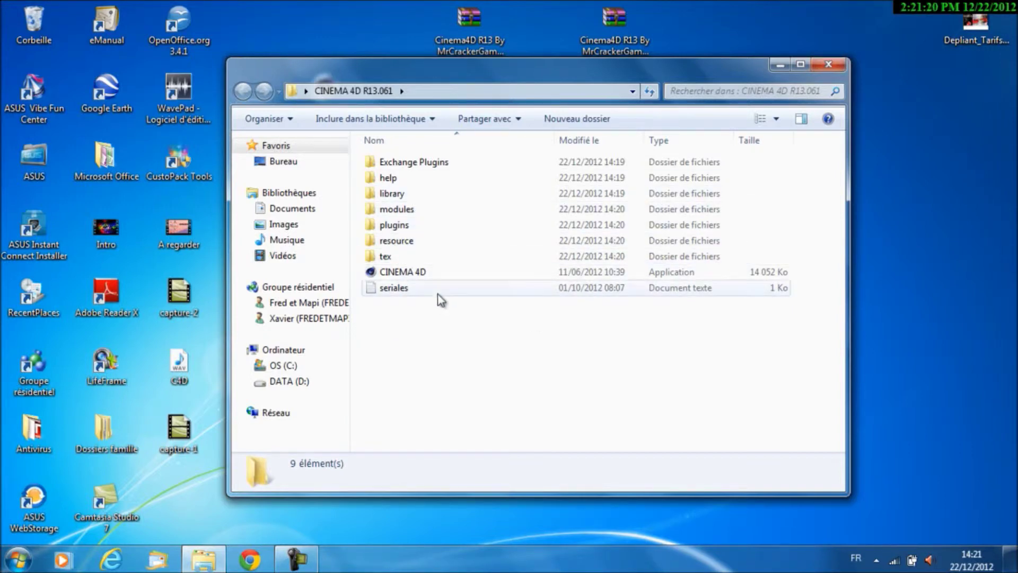
pyautogui.click(428, 272)
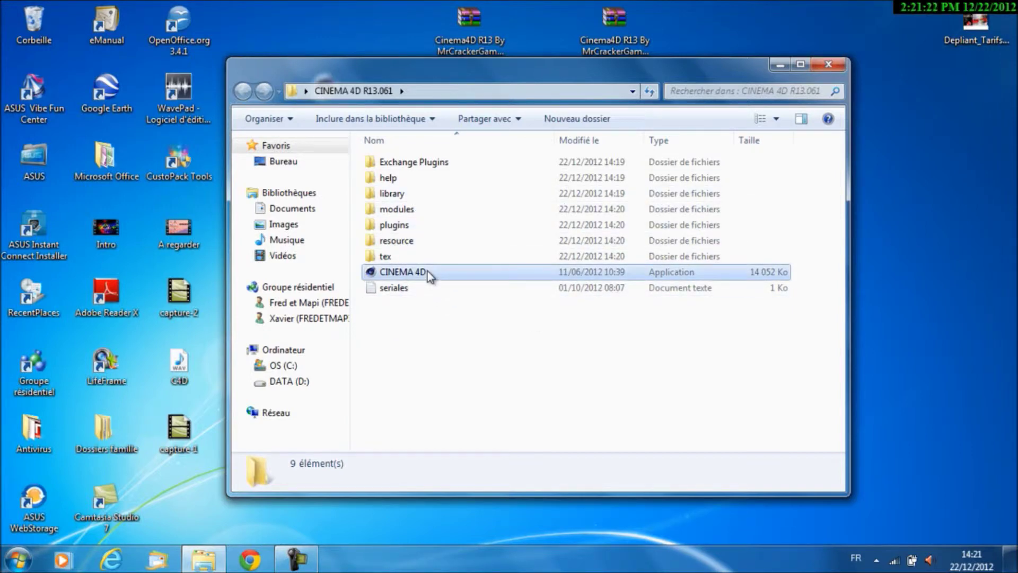
pyautogui.click(526, 288)
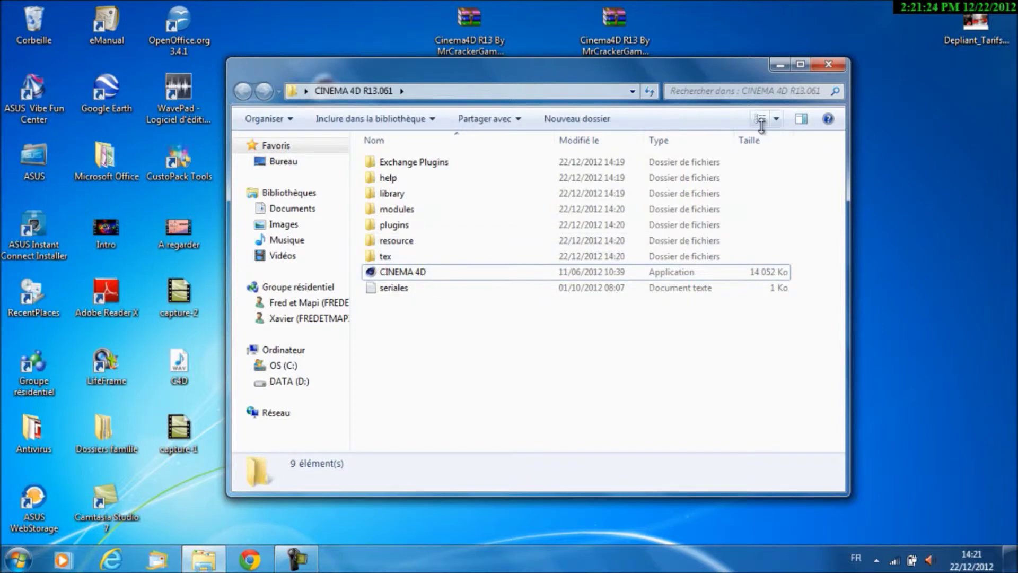
pyautogui.click(829, 64)
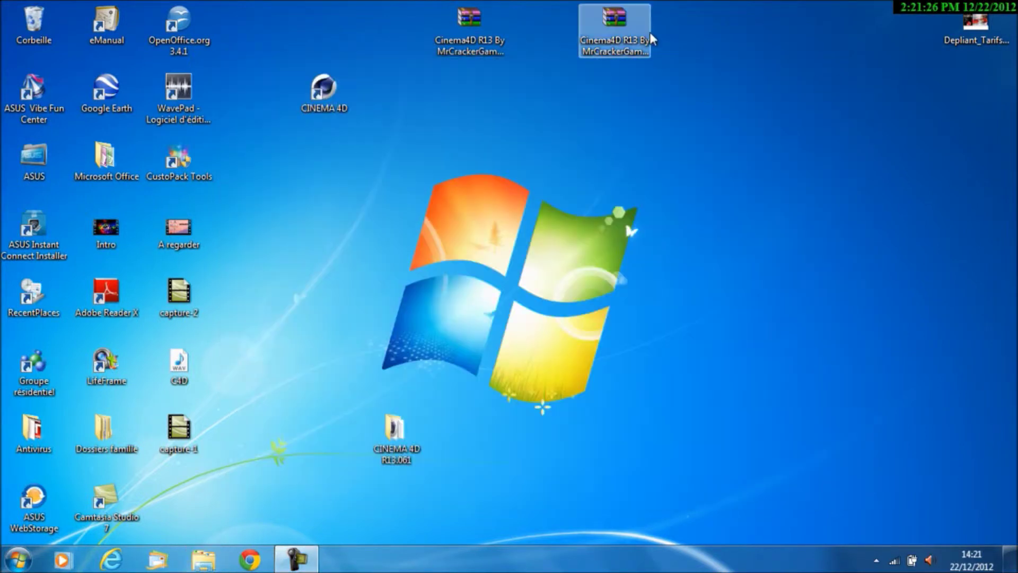
# Open the Cinema4D R13 64 Bit archive and extract its CINEMA 4D R13 folder to the desktop
pyautogui.doubleClick(632, 24)
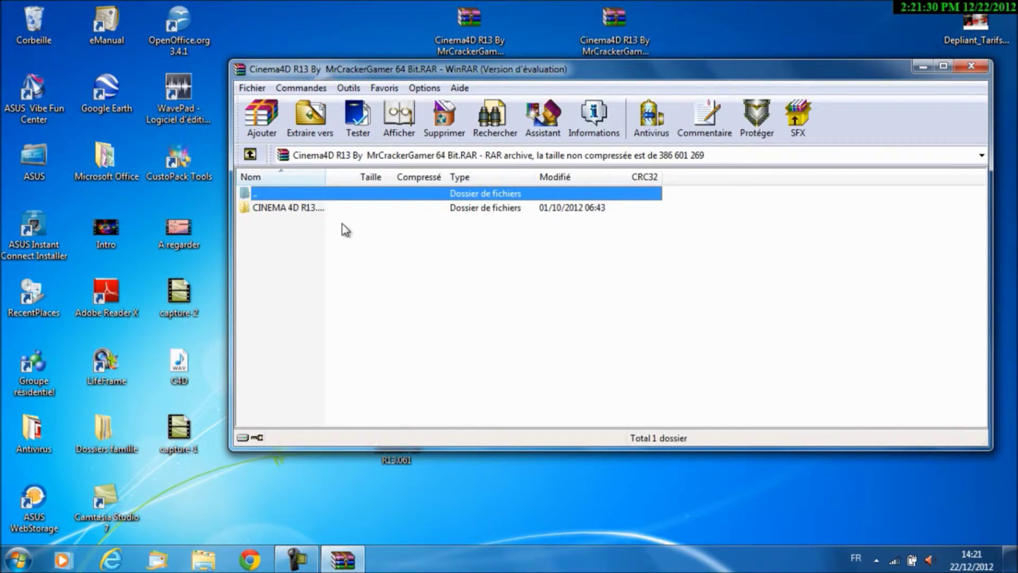
pyautogui.moveTo(333, 207); pyautogui.dragTo(380, 286)
pyautogui.moveTo(456, 455); pyautogui.dragTo(454, 457)
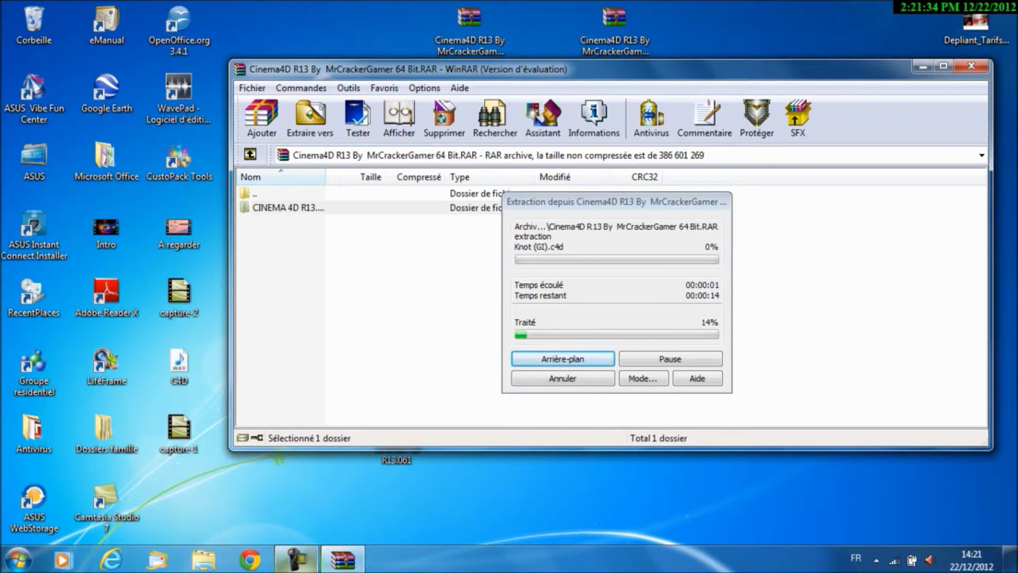
pyautogui.click(312, 554)
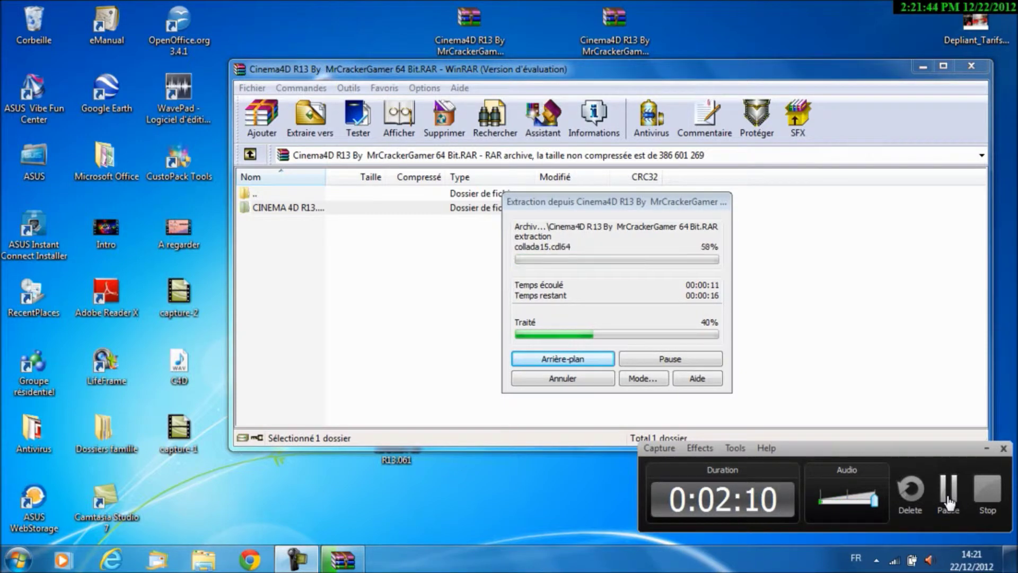
pyautogui.click(949, 502)
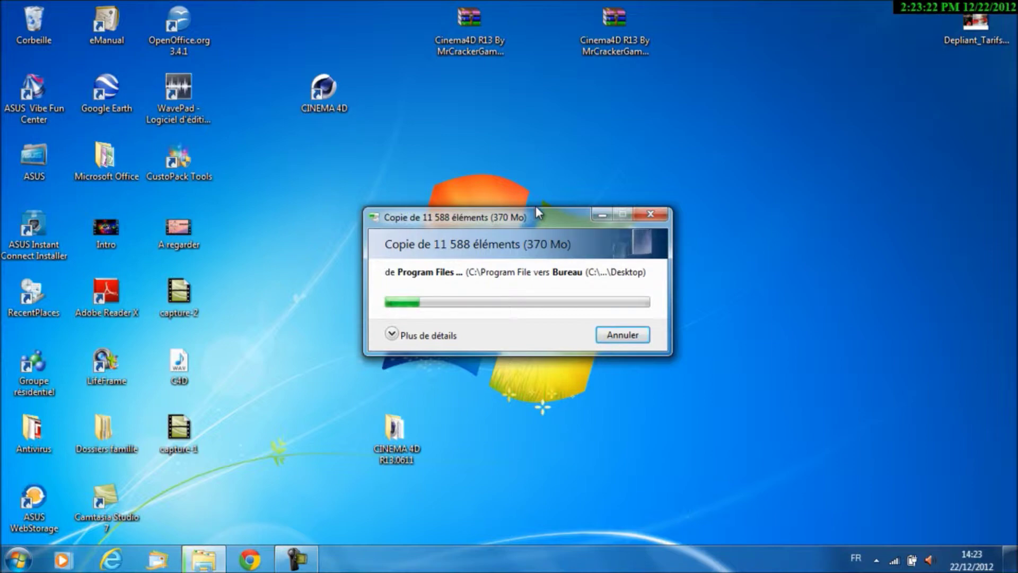
pyautogui.moveTo(537, 208); pyautogui.dragTo(415, 197)
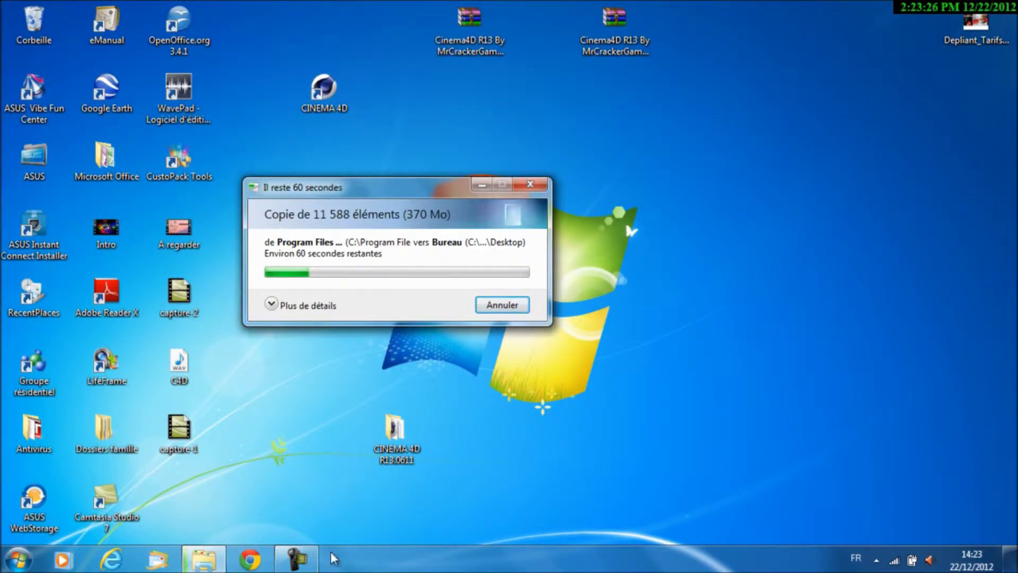
pyautogui.click(297, 559)
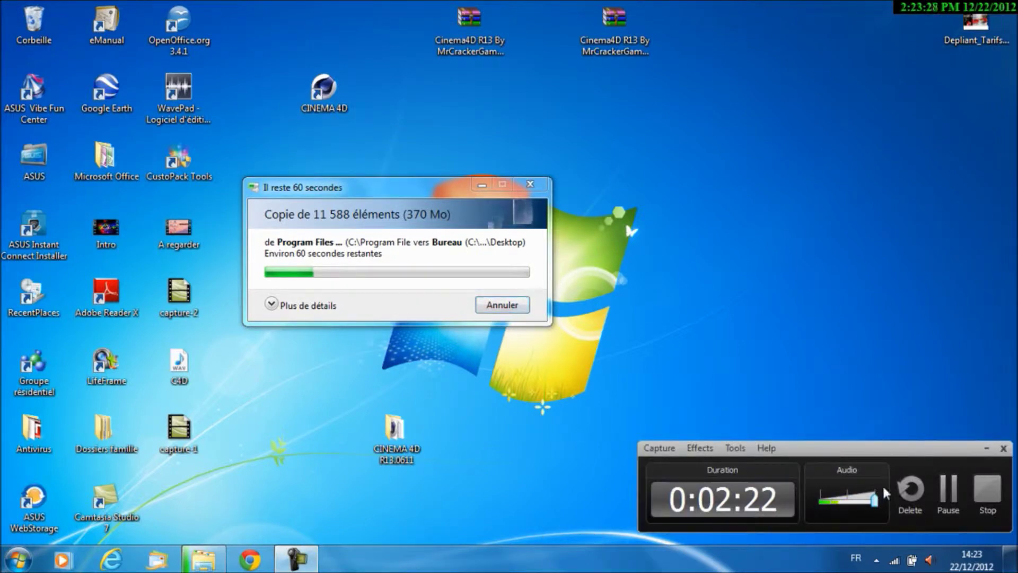
pyautogui.click(954, 489)
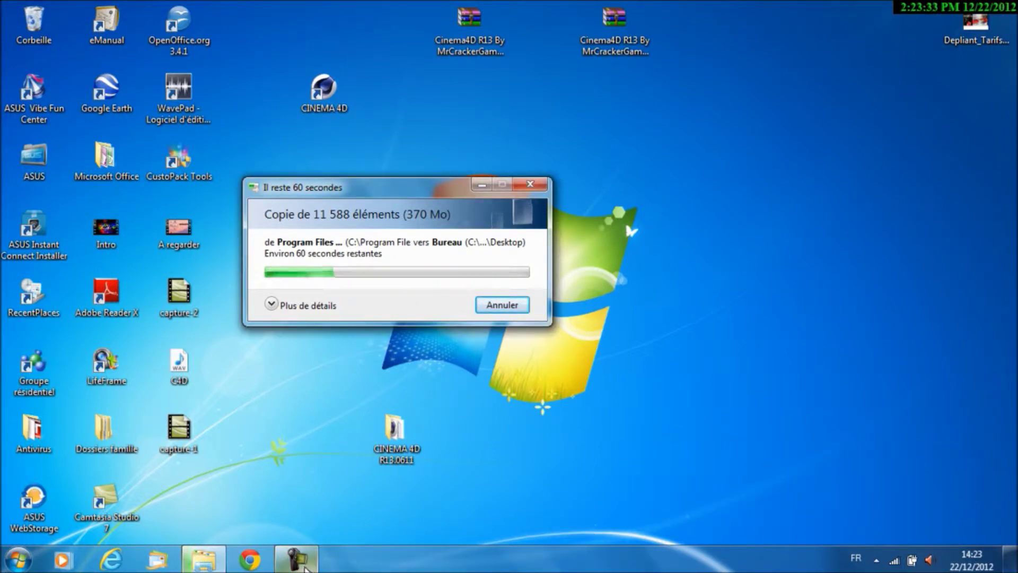
pyautogui.click(298, 560)
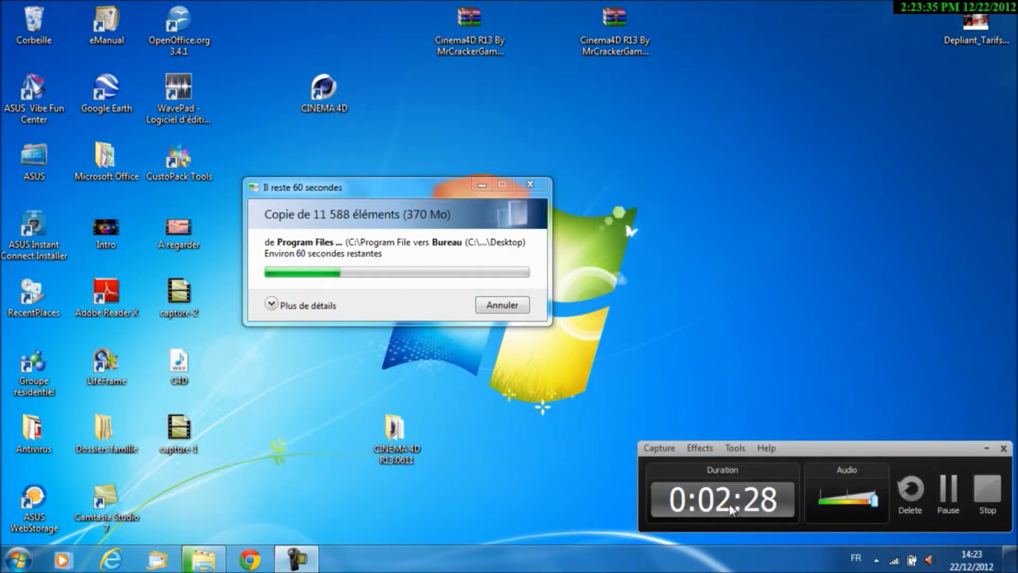
pyautogui.click(948, 490)
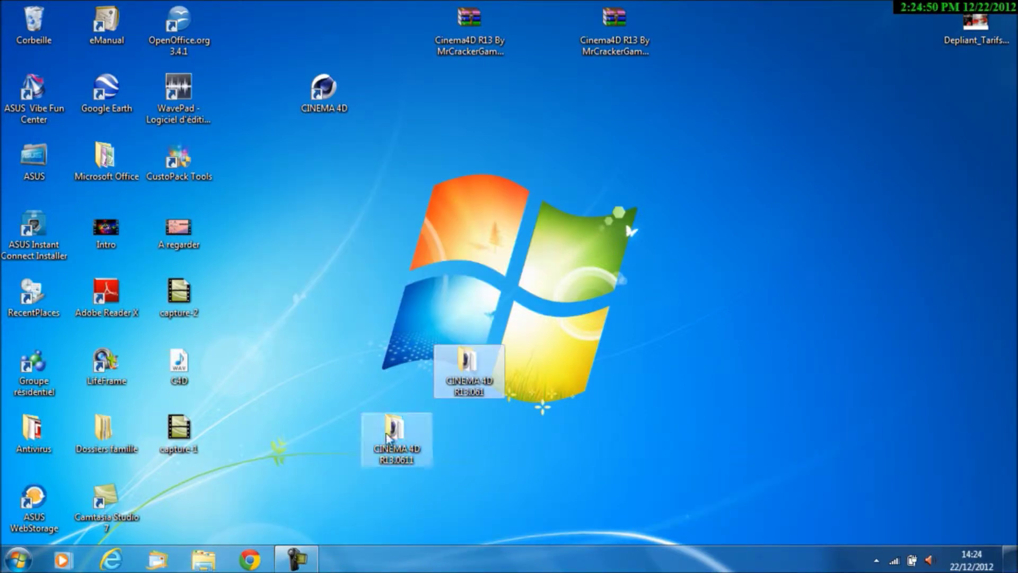
# Move the CINEMA 4D R13.0611 folder aside on the desktop and examine the contents of the CINEMA 4D R13.061 folder
pyautogui.moveTo(406, 437); pyautogui.dragTo(358, 354)
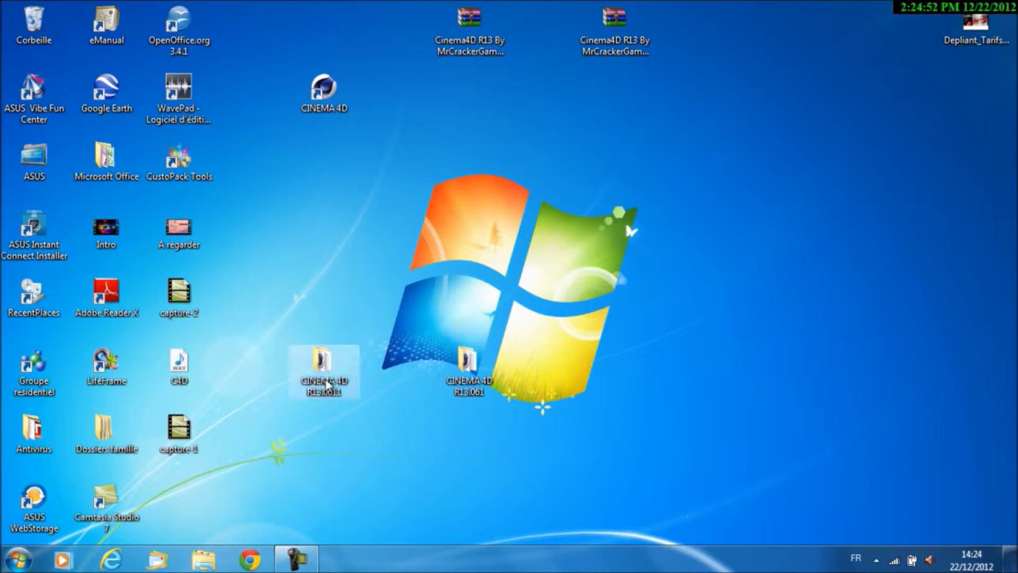
pyautogui.click(366, 385)
pyautogui.doubleClick(450, 366)
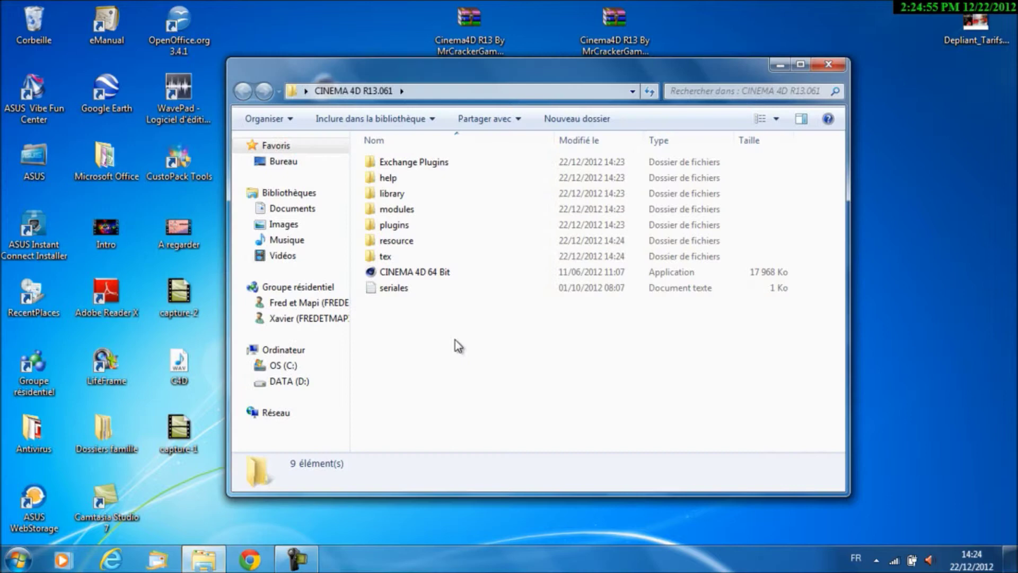
pyautogui.moveTo(456, 339); pyautogui.dragTo(425, 327)
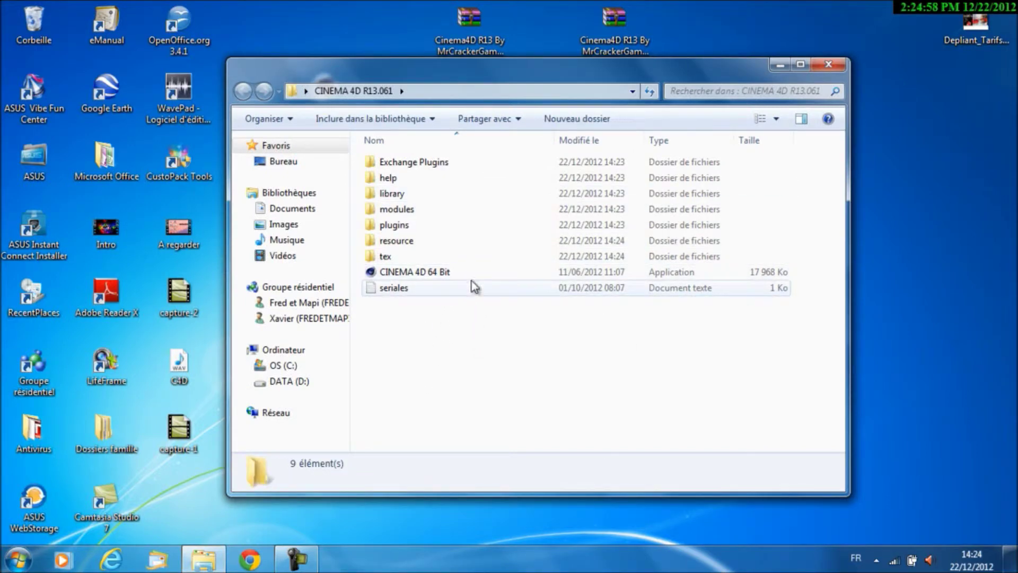
pyautogui.moveTo(394, 407); pyautogui.dragTo(564, 360)
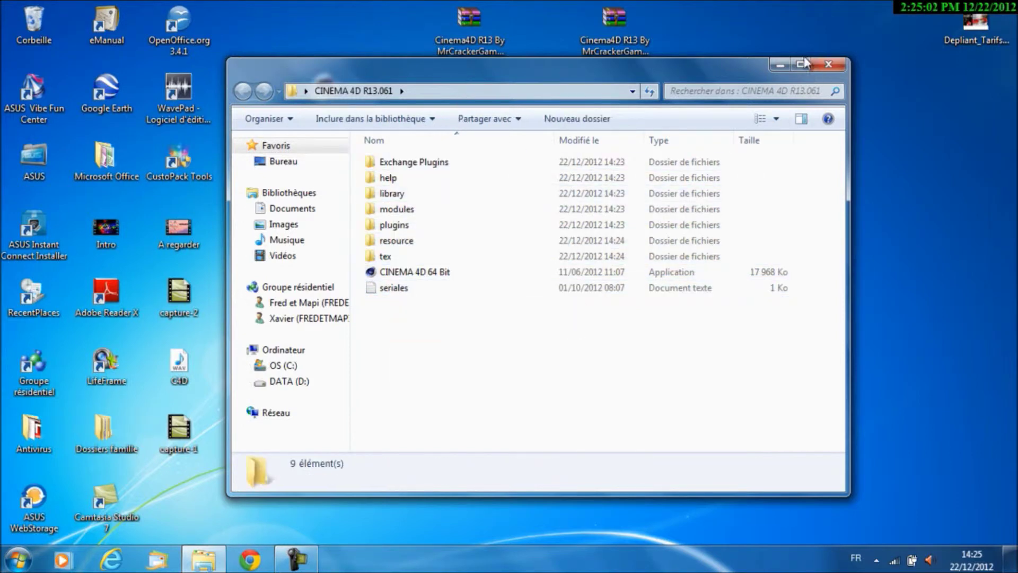
# Close the CINEMA 4D R13.061 folder and launch CINEMA 4D from its desktop shortcut
pyautogui.click(829, 64)
pyautogui.click(335, 93)
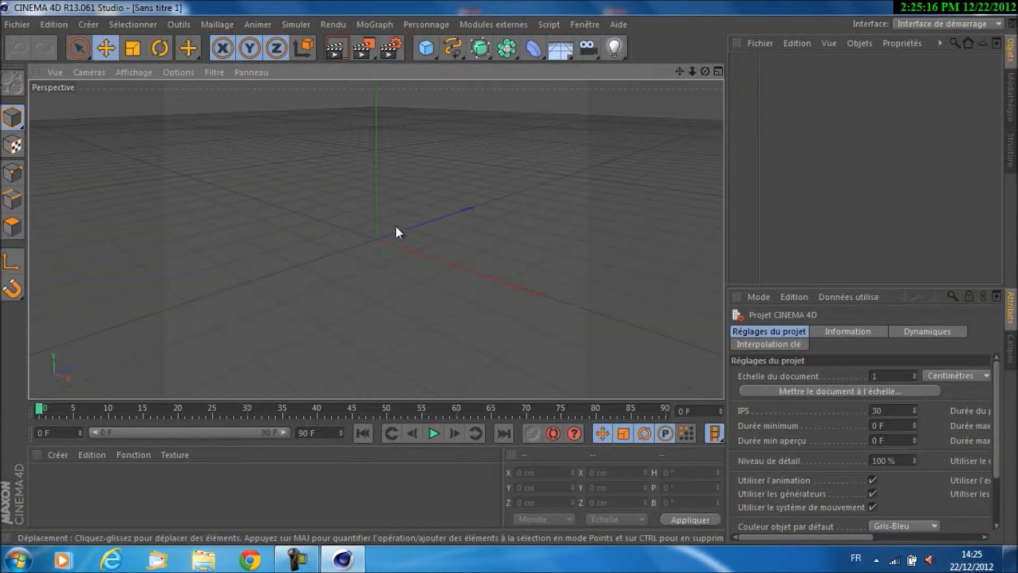
# Add a MoText object to the empty scene and view it from the front
pyautogui.click(401, 277)
pyautogui.moveTo(681, 71); pyautogui.dragTo(759, 34)
pyautogui.moveTo(706, 71); pyautogui.dragTo(584, 269)
pyautogui.click(367, 25)
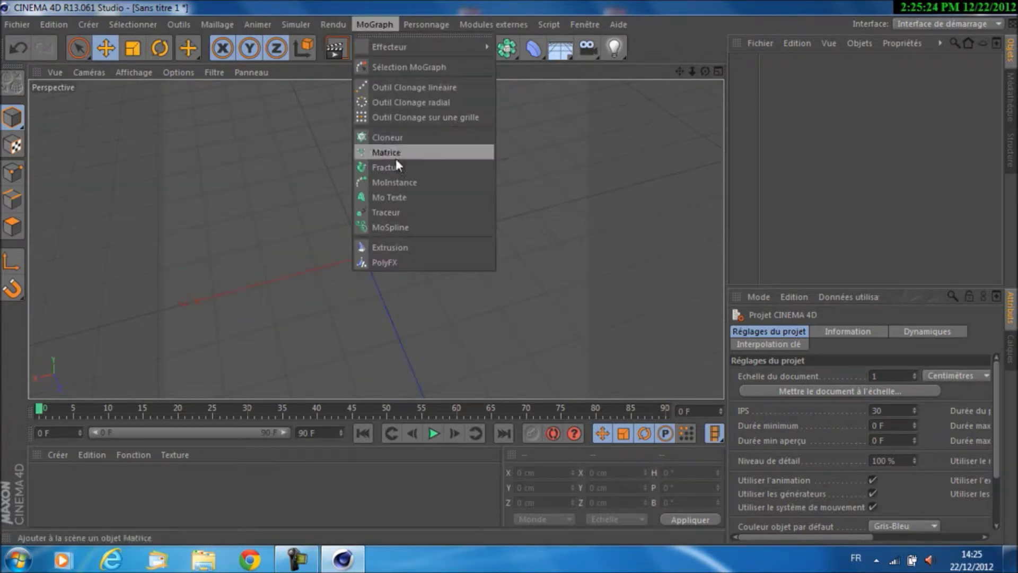
pyautogui.click(392, 199)
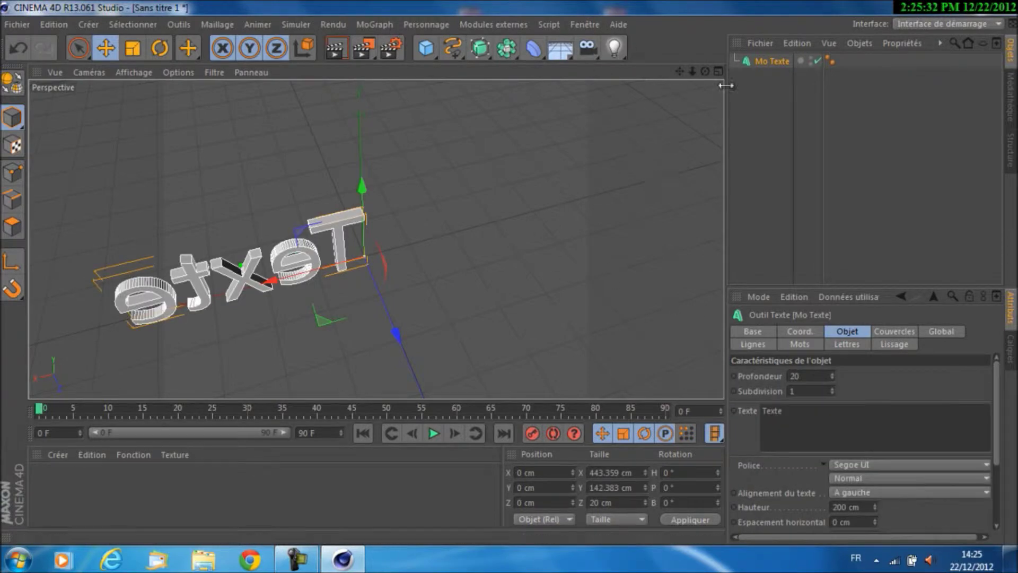
pyautogui.moveTo(700, 72)
pyautogui.mouseDown()
pyautogui.moveTo(532, 269)
pyautogui.moveTo(700, 72)
pyautogui.mouseUp()
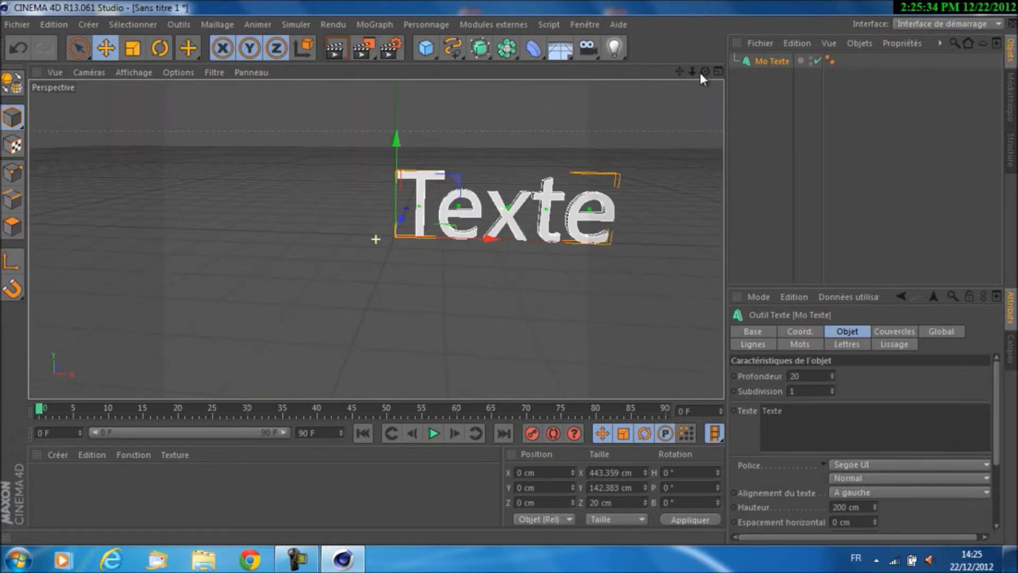
# Change the MoText object's text to "coucou"
pyautogui.click(821, 415)
pyautogui.press('Return')
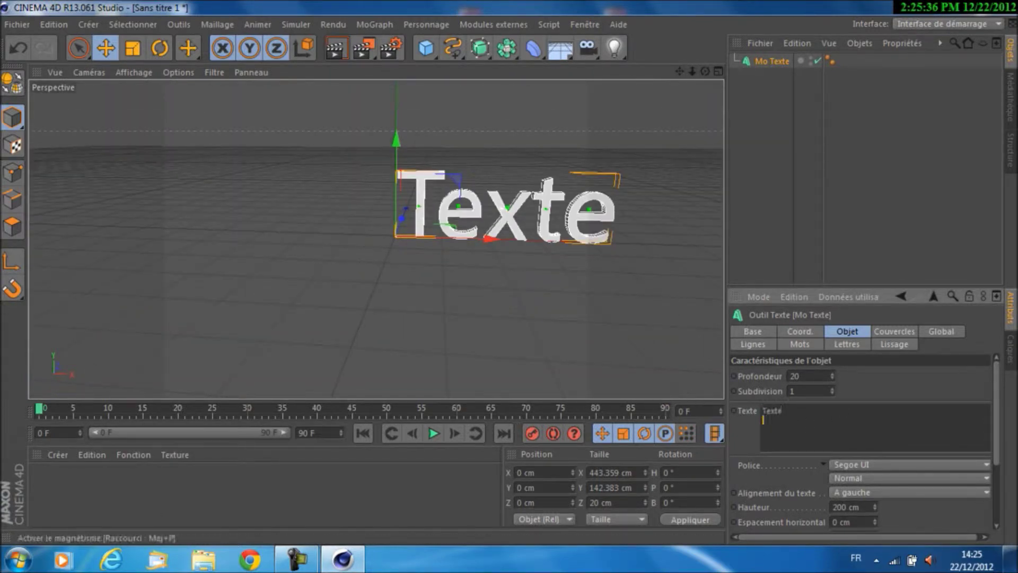
pyautogui.press('BackSpace')
pyautogui.write('co')
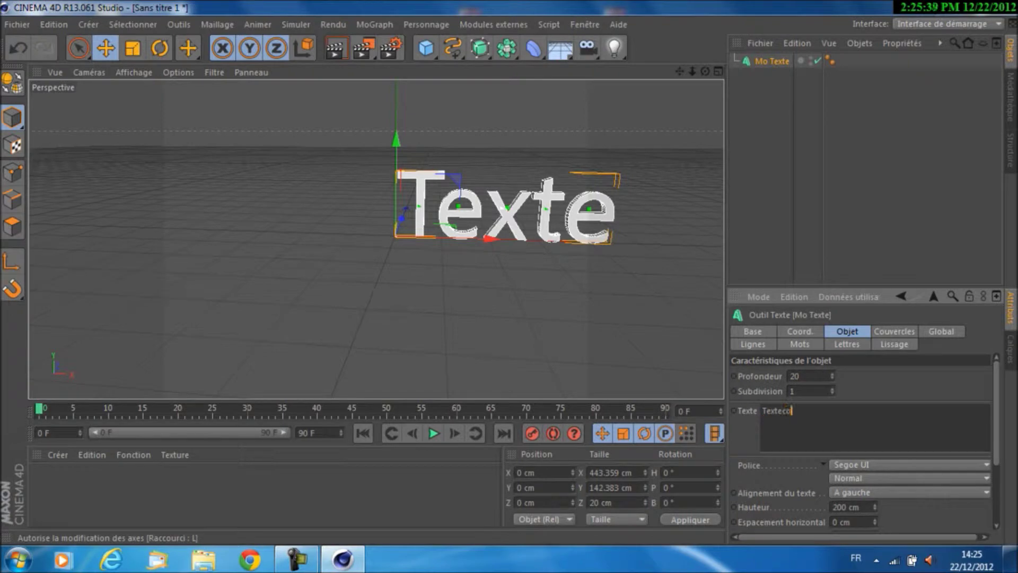
pyautogui.write('uu')
pyautogui.press('BackSpace')
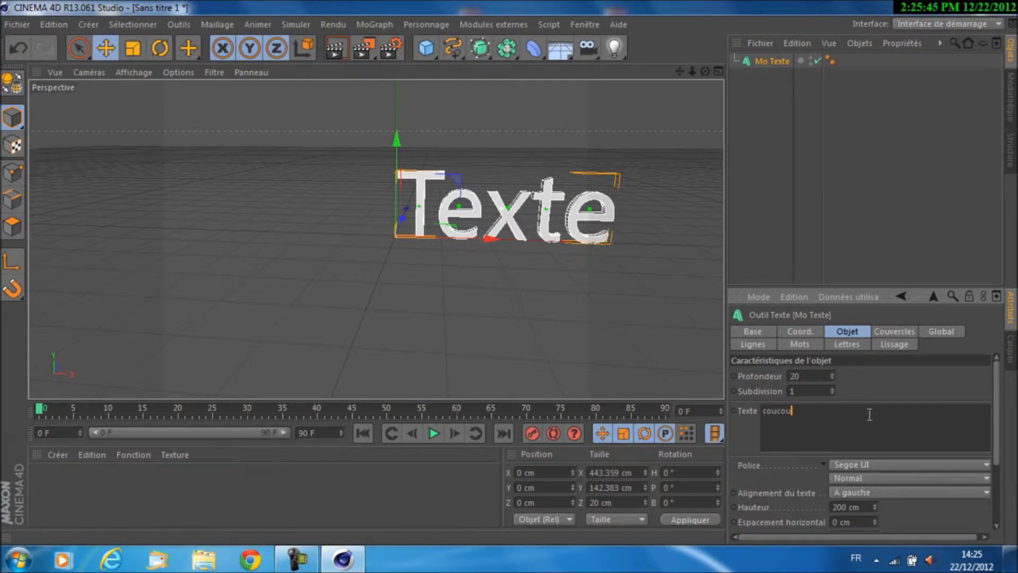
pyautogui.click(852, 394)
# Move the MoText object along the grid, then quit CINEMA 4D without saving the project
pyautogui.moveTo(596, 217); pyautogui.dragTo(332, 229)
pyautogui.click(1004, 7)
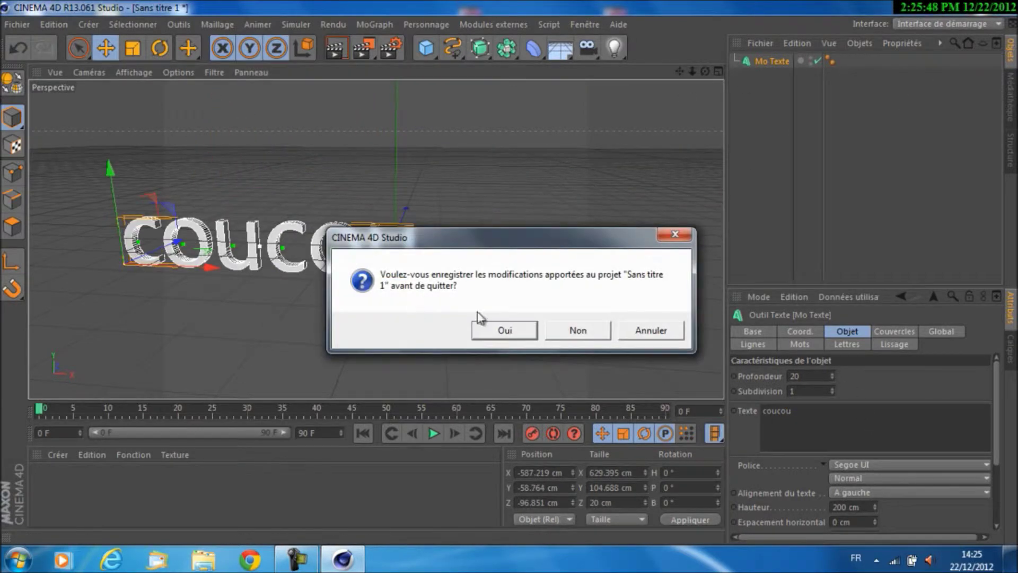
pyautogui.click(550, 337)
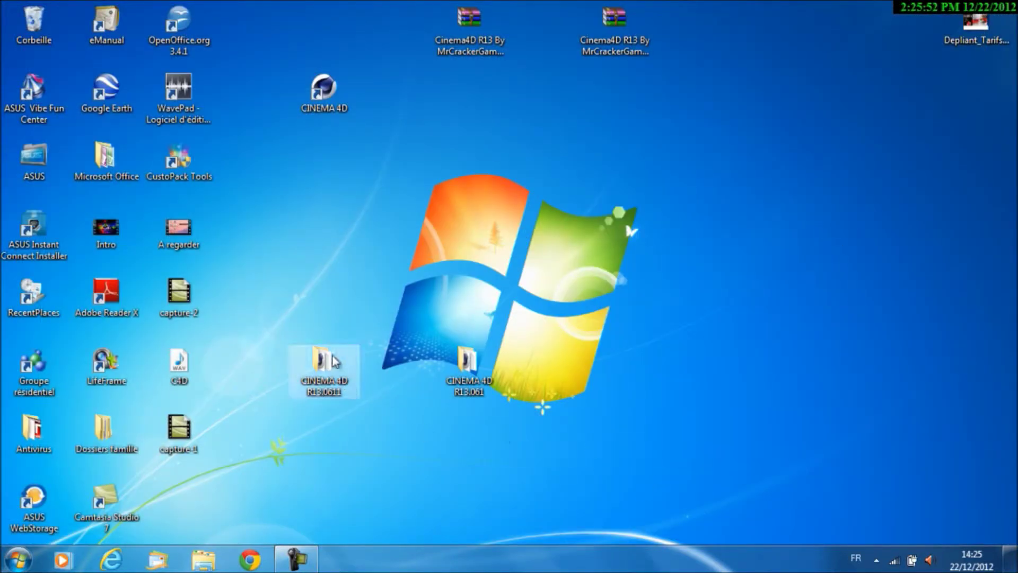
# Move the CINEMA 4D R13.0611 folder to the Recycle Bin and the CINEMA 4D R13.061 folder to a free area of the desktop
pyautogui.doubleClick(318, 371)
pyautogui.click(829, 64)
pyautogui.moveTo(302, 375); pyautogui.dragTo(46, 28)
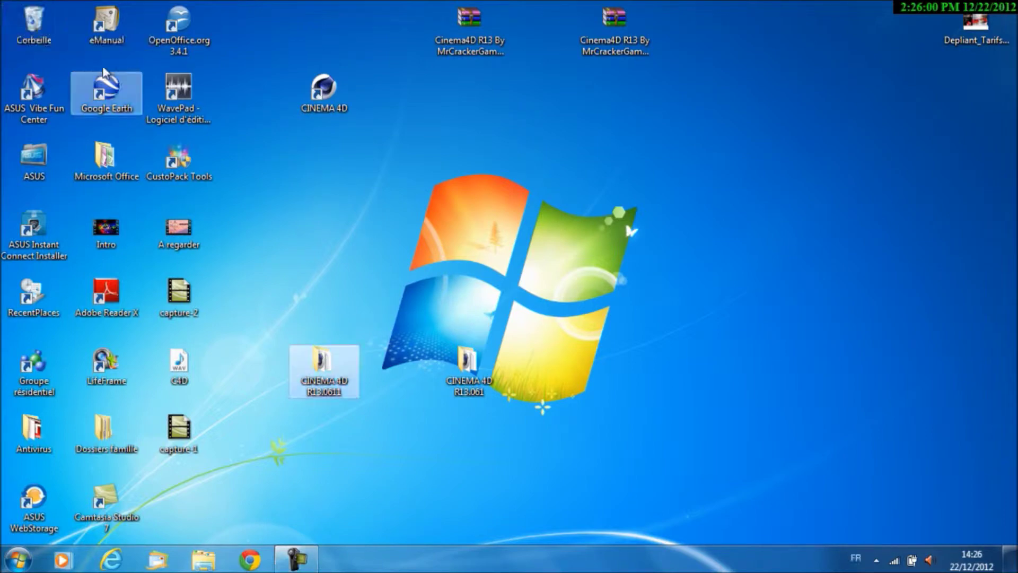
pyautogui.moveTo(468, 366); pyautogui.dragTo(468, 430)
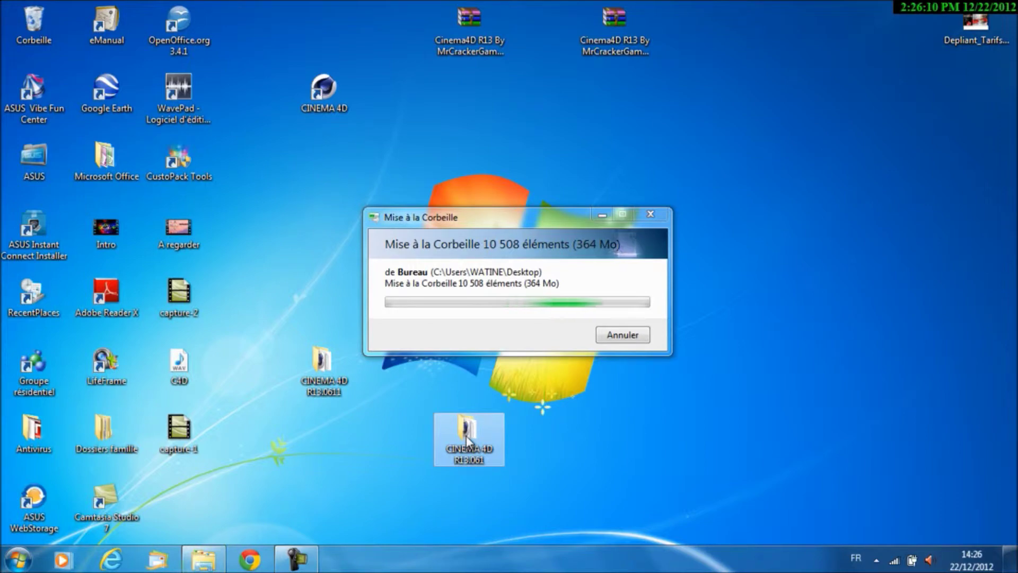
pyautogui.moveTo(471, 436); pyautogui.dragTo(823, 325)
# Open Program Files (x86) on the C: drive and dock its window to one half of the screen
pyautogui.press('super')
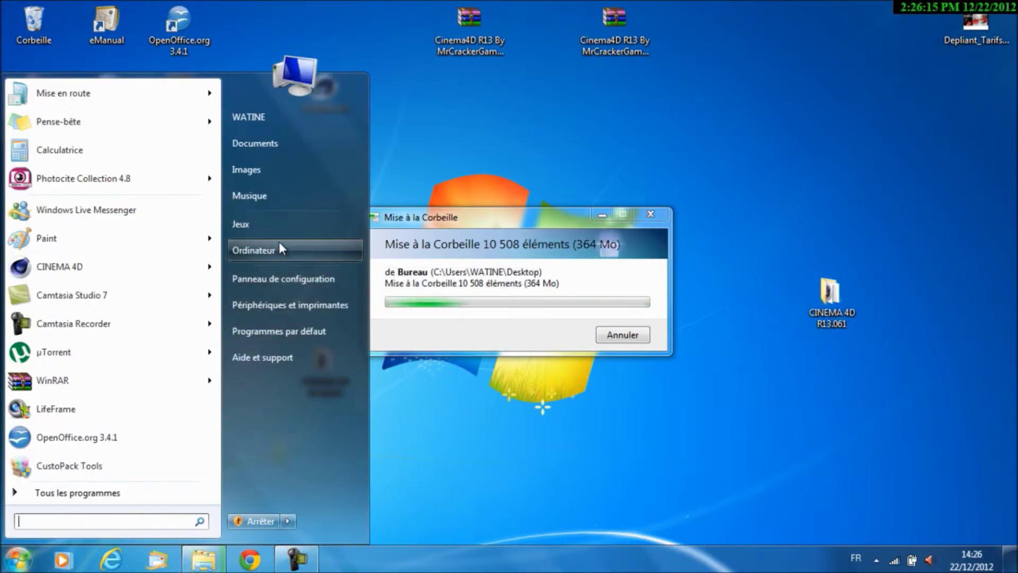
pyautogui.click(254, 250)
pyautogui.doubleClick(429, 171)
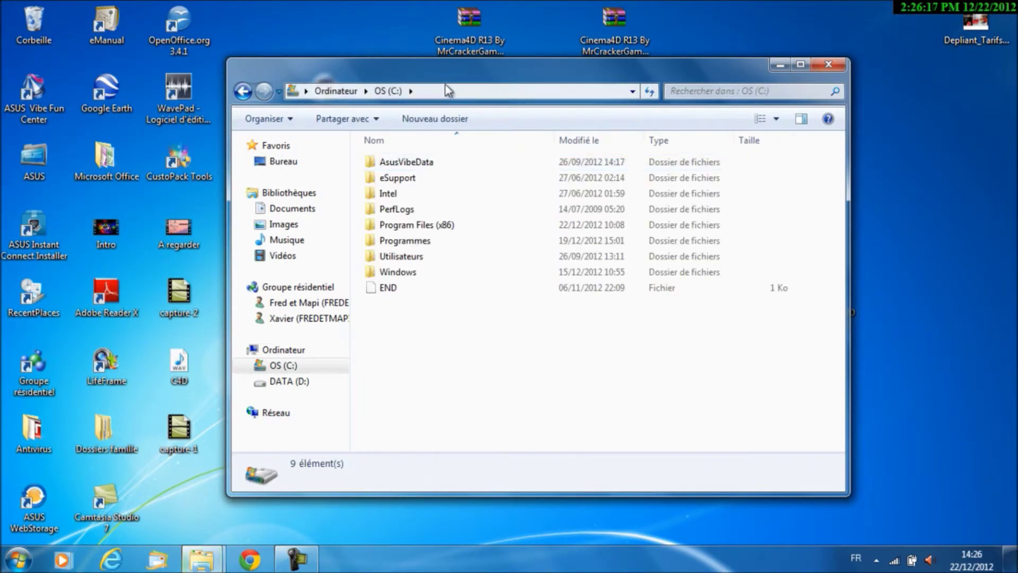
pyautogui.doubleClick(414, 226)
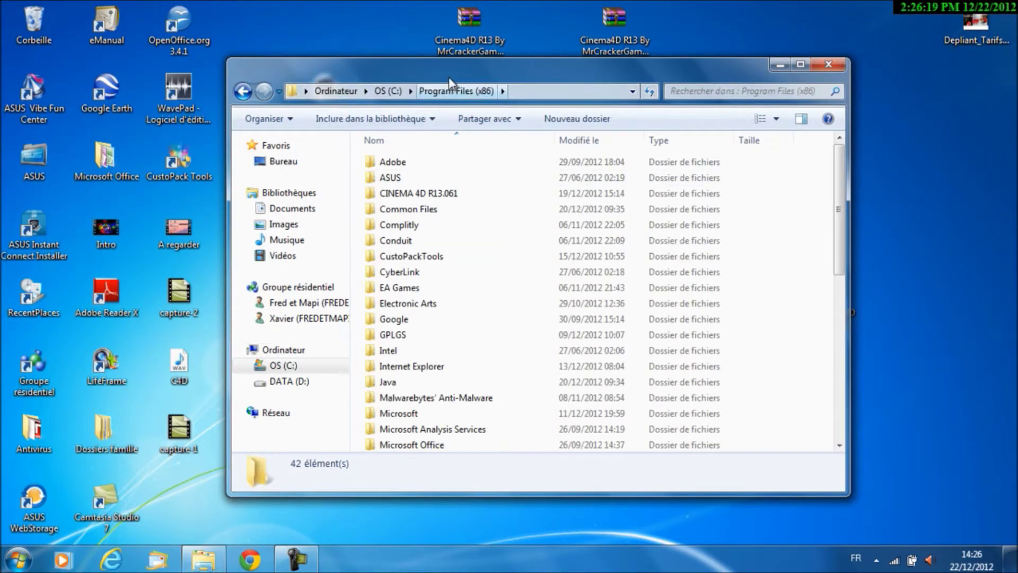
pyautogui.moveTo(514, 74); pyautogui.dragTo(0, 47)
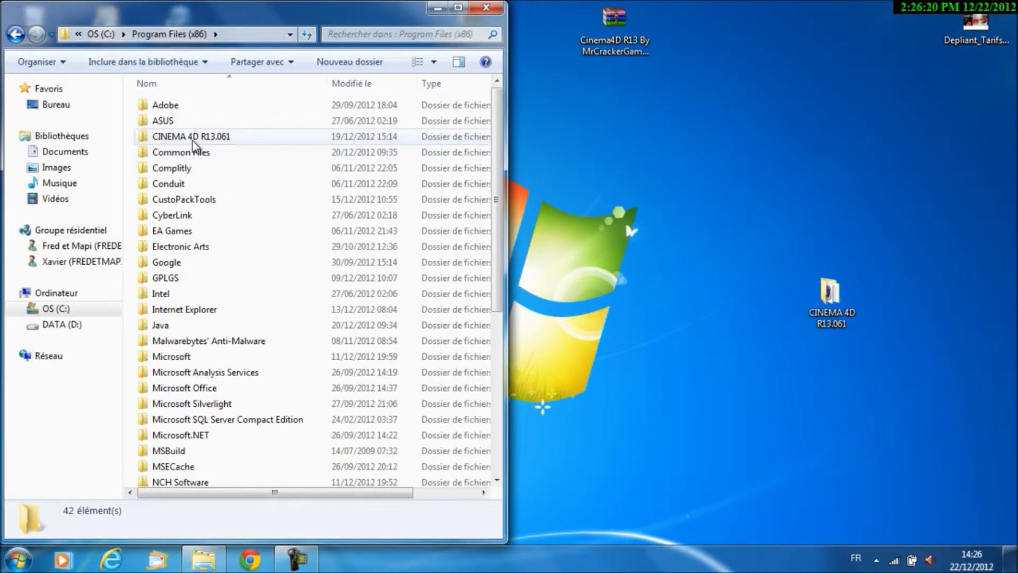
# Try to move the desktop's CINEMA 4D R13.061 folder into Program Files (x86), declining to merge it with the existing folder
pyautogui.moveTo(843, 316); pyautogui.dragTo(470, 96)
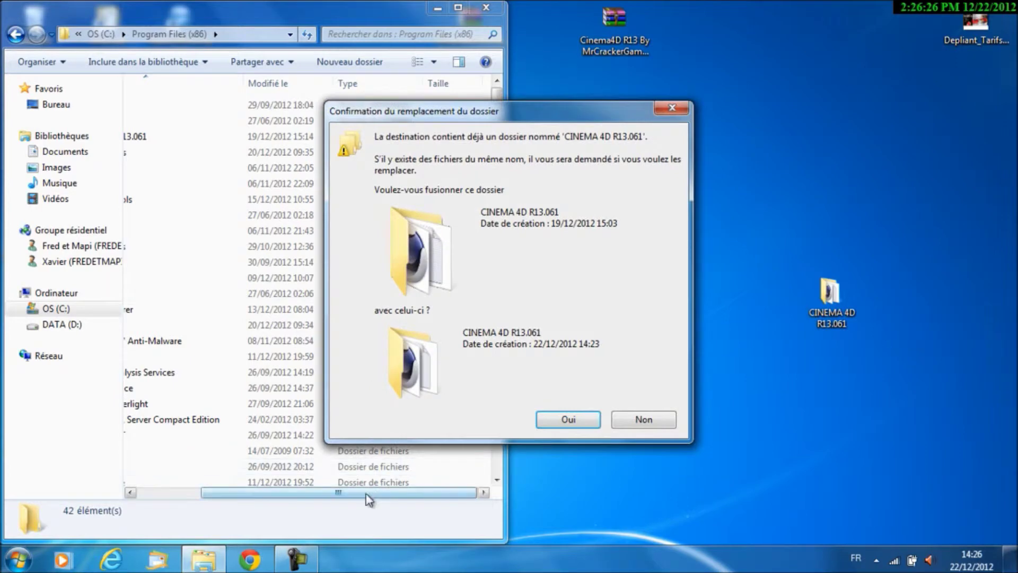
pyautogui.moveTo(250, 494); pyautogui.dragTo(141, 500)
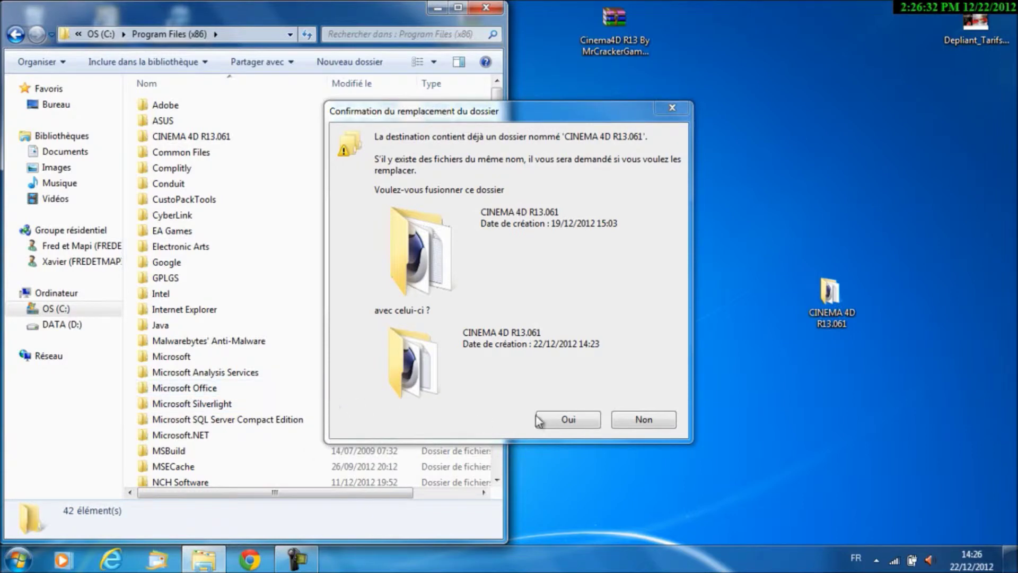
pyautogui.click(629, 419)
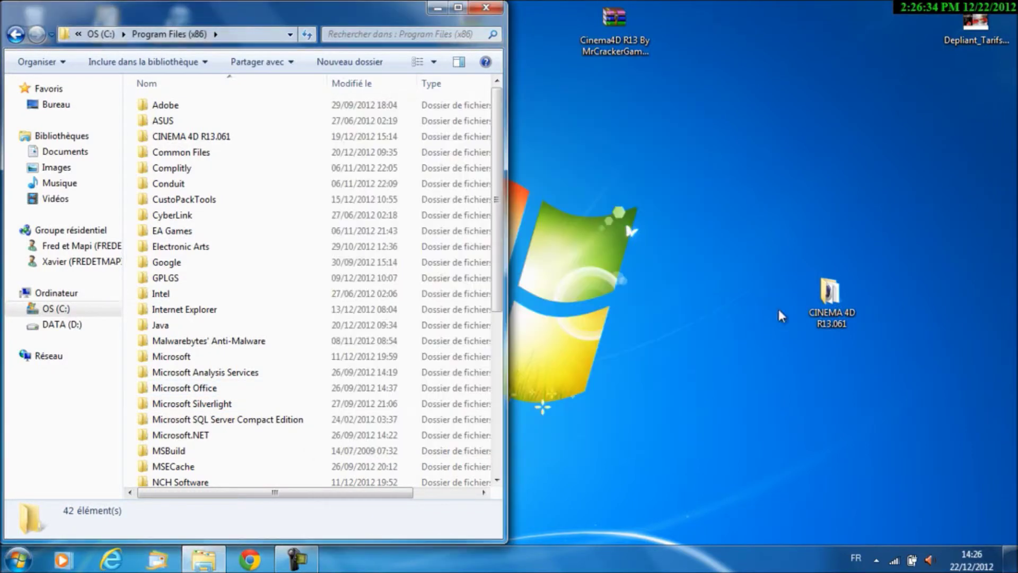
# Undock the Program Files (x86) window and open its CINEMA 4D R13.061 folder, retracing the path from the C: drive
pyautogui.moveTo(341, 24); pyautogui.dragTo(544, 256)
pyautogui.moveTo(822, 292); pyautogui.dragTo(37, 23)
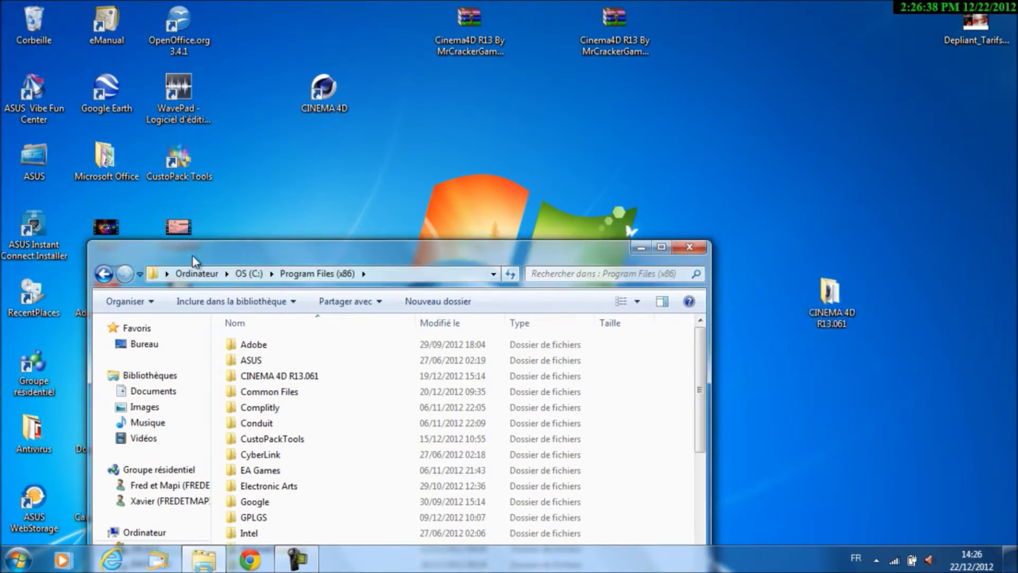
pyautogui.moveTo(201, 247); pyautogui.dragTo(289, 84)
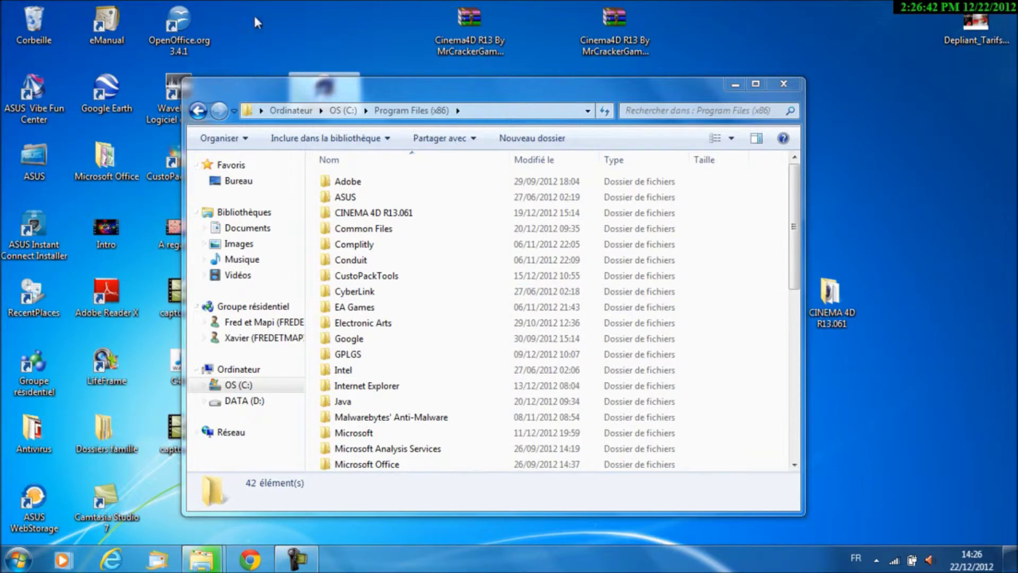
pyautogui.doubleClick(405, 213)
pyautogui.moveTo(391, 389); pyautogui.dragTo(418, 444)
pyautogui.click(295, 110)
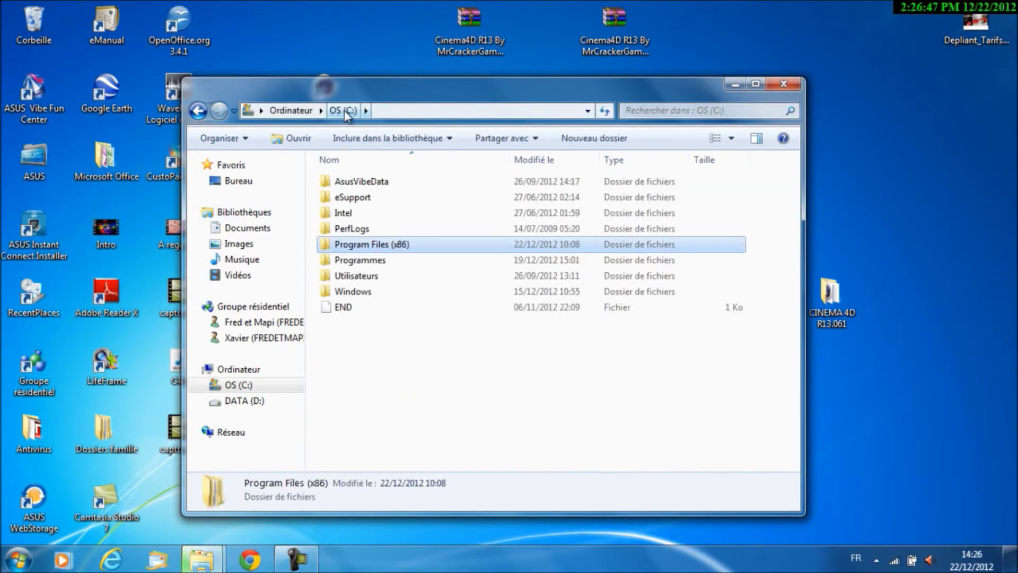
pyautogui.doubleClick(371, 244)
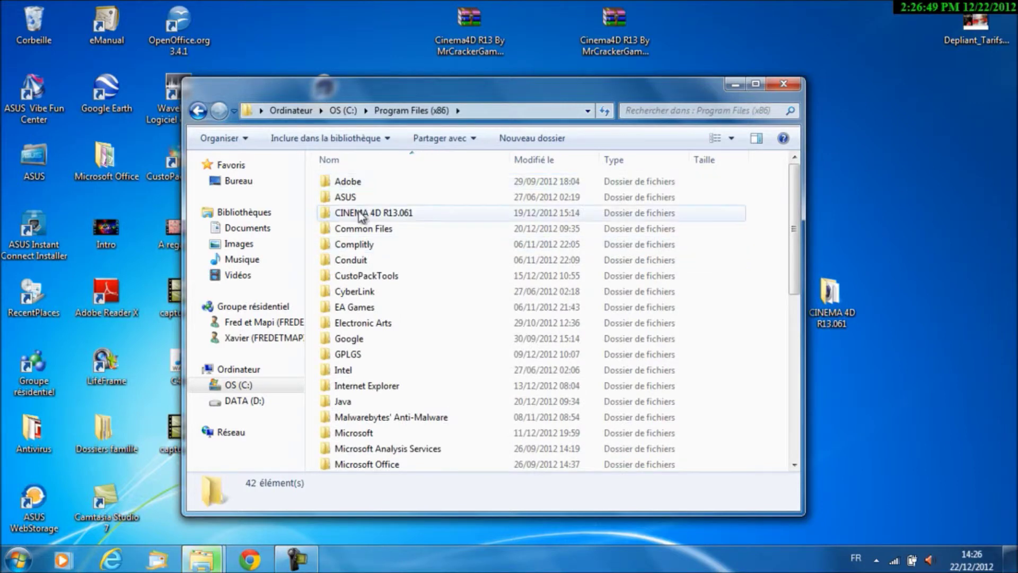
pyautogui.doubleClick(358, 212)
pyautogui.moveTo(535, 388); pyautogui.dragTo(479, 374)
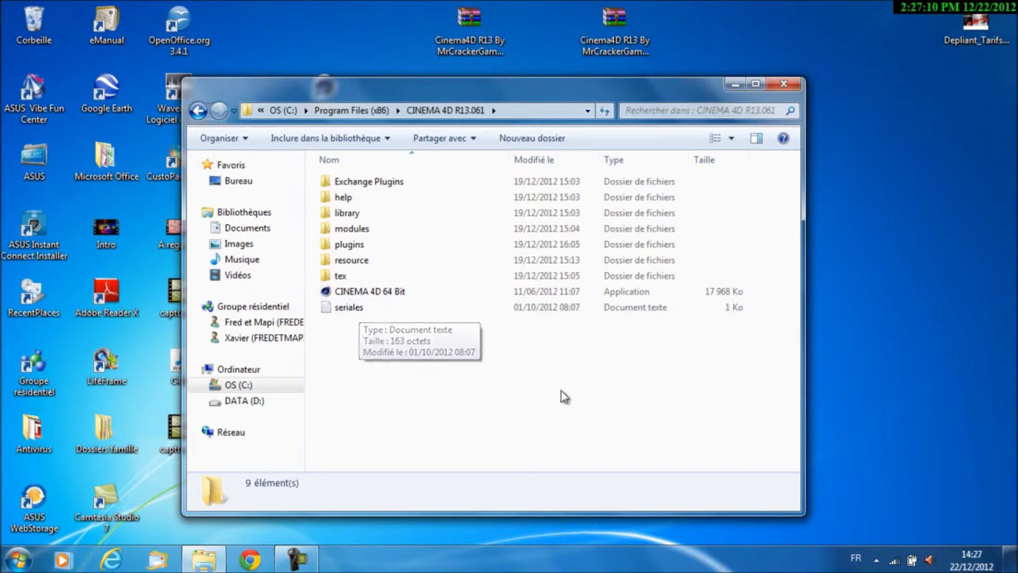
# Open the seriales text file and arrange it side by side with the CINEMA 4D R13.061 folder window
pyautogui.doubleClick(357, 310)
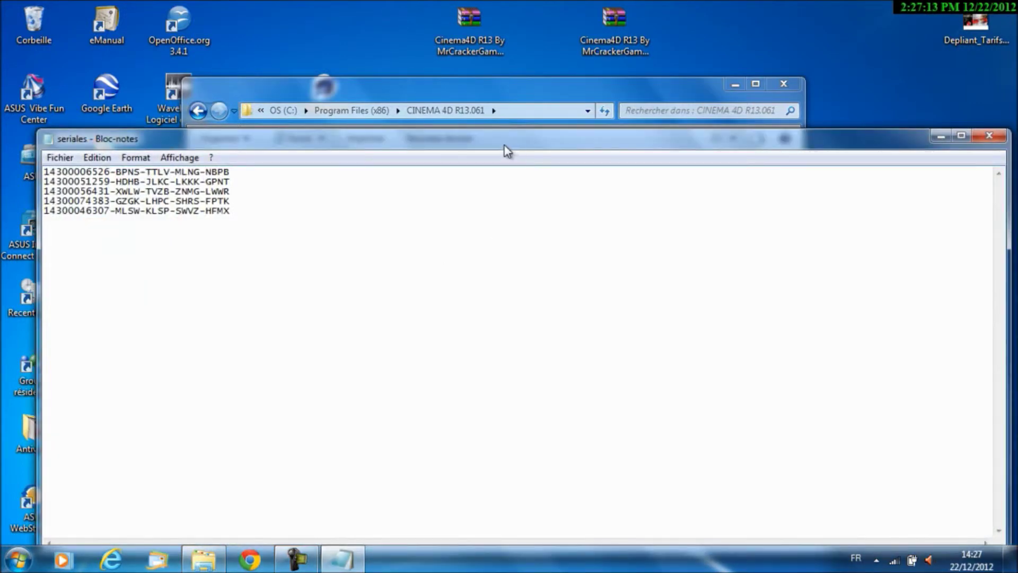
pyautogui.moveTo(505, 146); pyautogui.dragTo(0, 101)
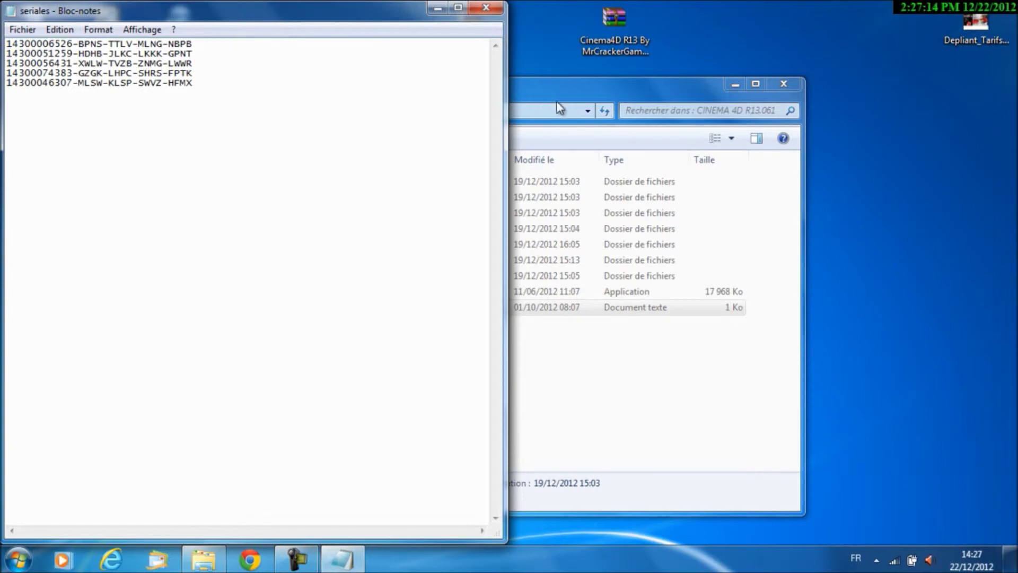
pyautogui.moveTo(559, 108); pyautogui.dragTo(1017, 159)
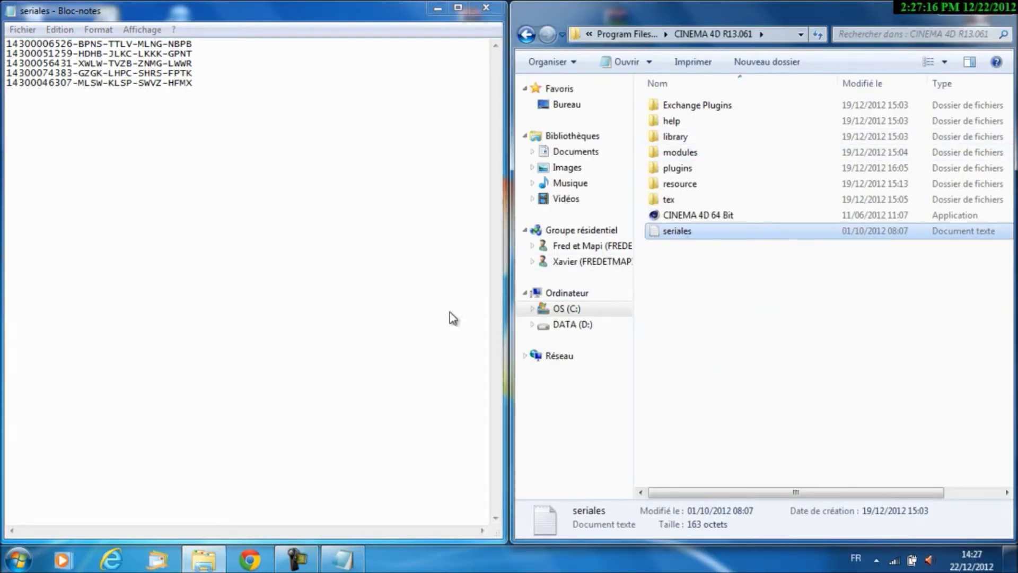
pyautogui.moveTo(329, 72); pyautogui.dragTo(20, 25)
pyautogui.click(407, 132)
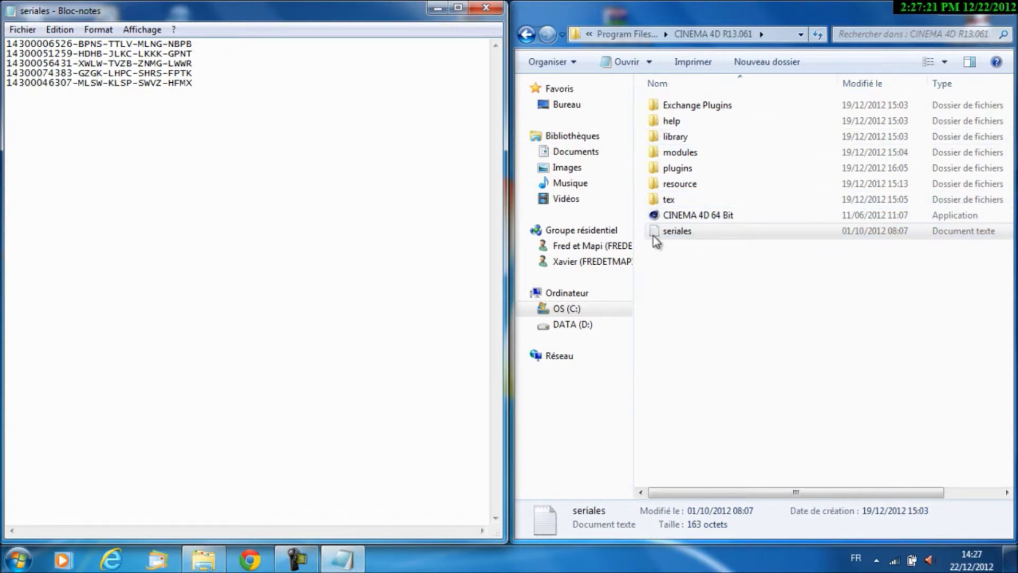
# Launch the CINEMA 4D 64 Bit application and fill in the name, company and address fields of its registration form
pyautogui.click(717, 214)
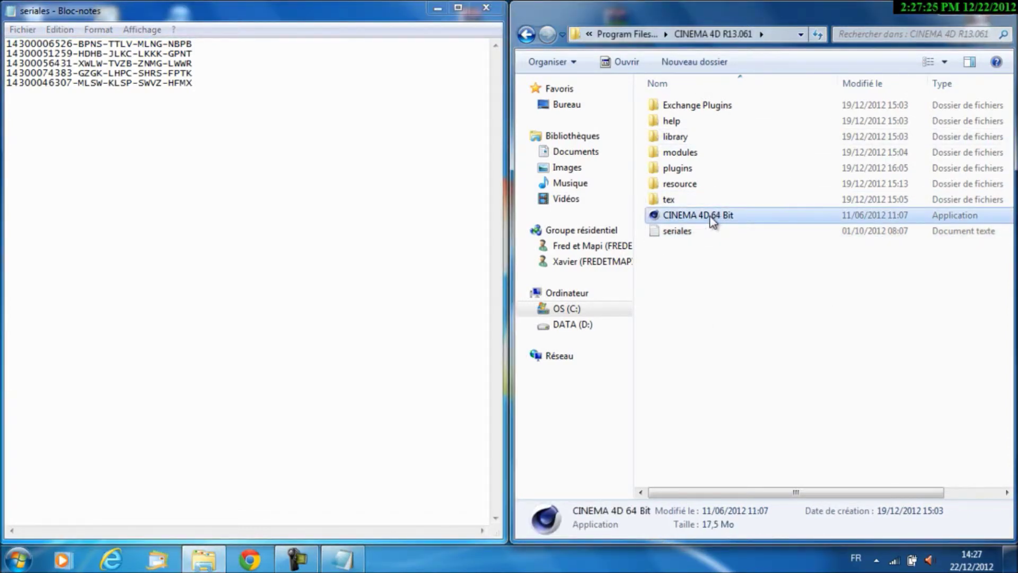
pyautogui.click(712, 260)
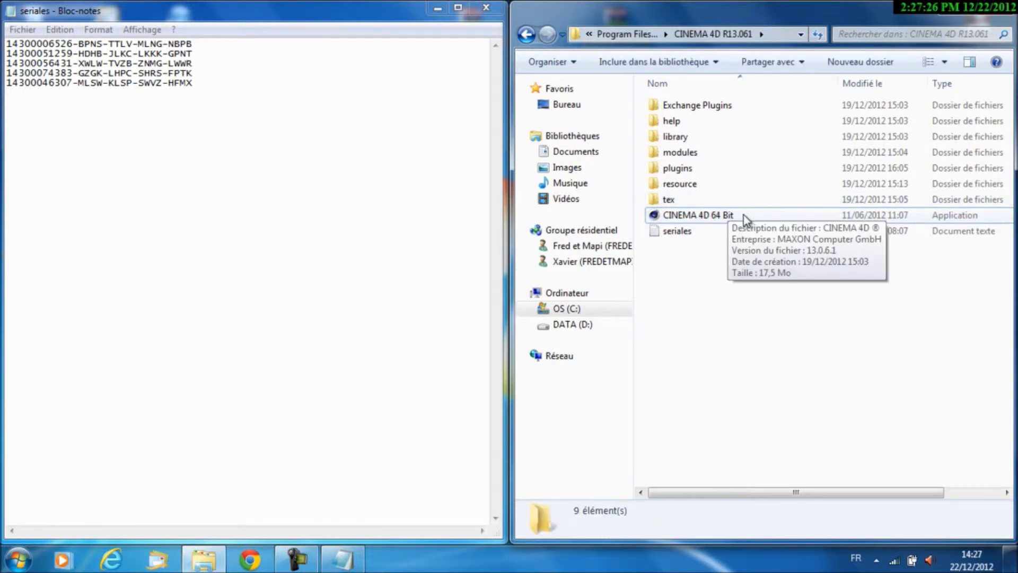
pyautogui.click(745, 217)
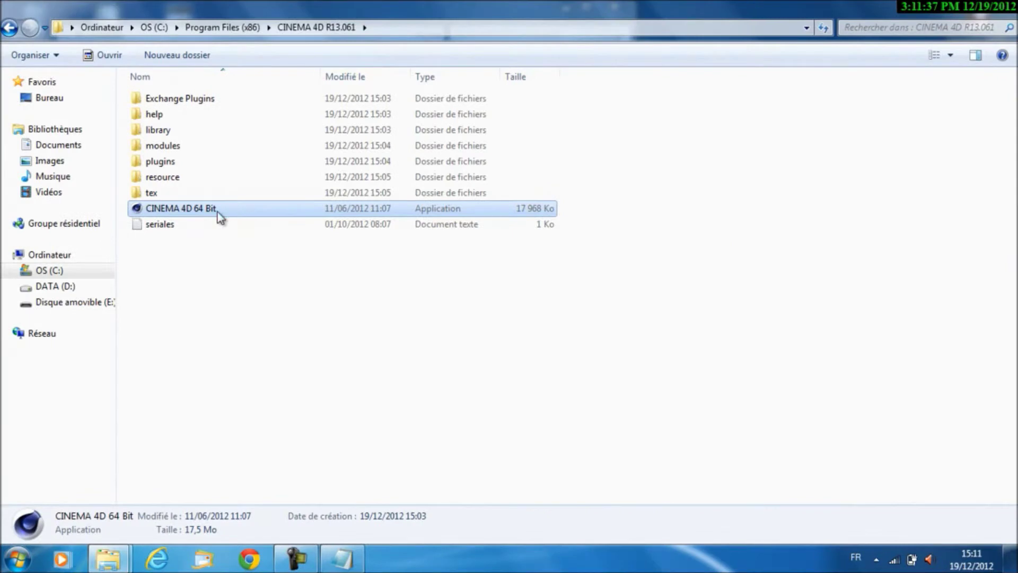
pyautogui.doubleClick(220, 217)
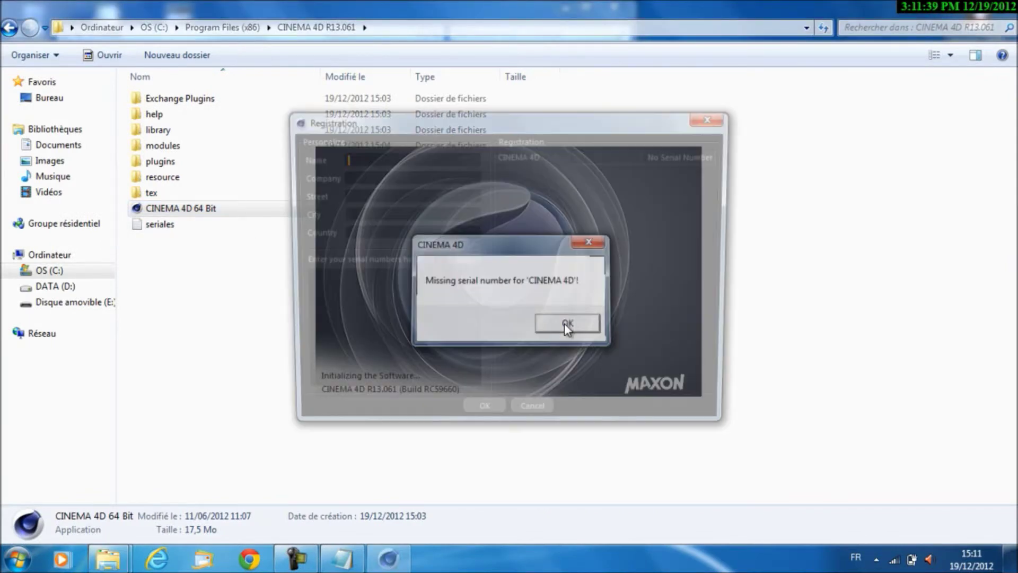
pyautogui.click(567, 324)
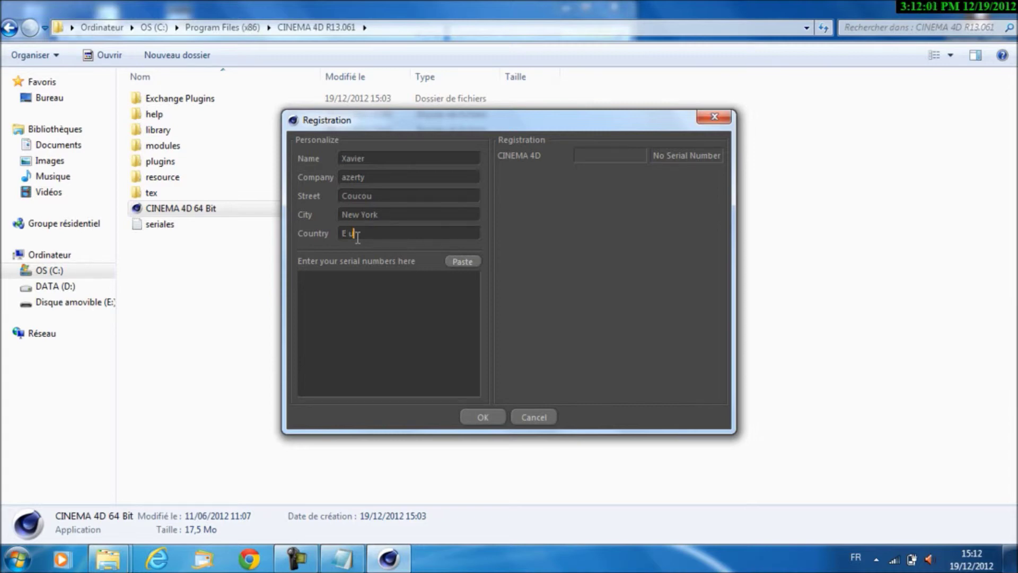
# Reopen the seriales text file beside the Registration window and copy the first serial number
pyautogui.doubleClick(182, 225)
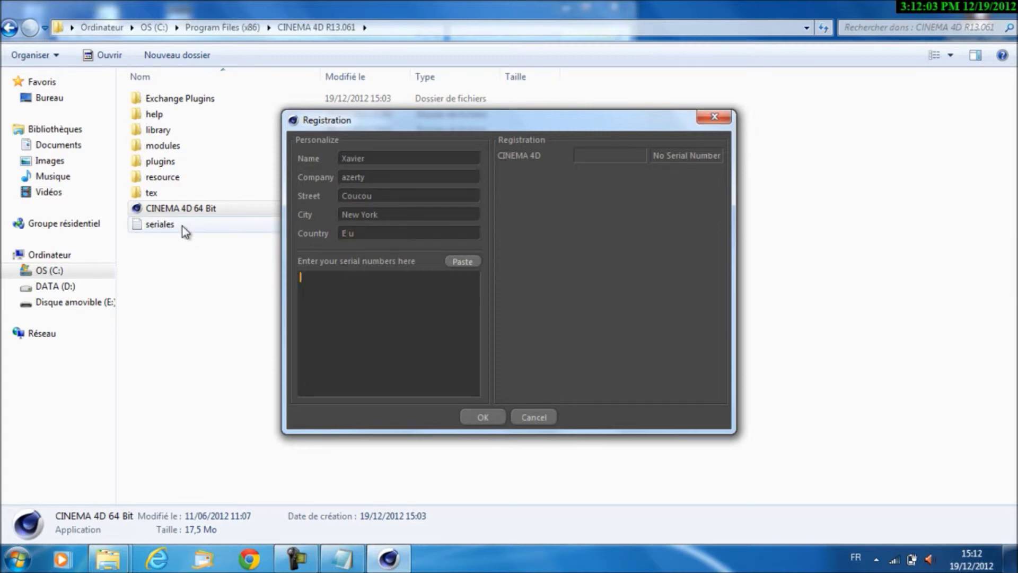
pyautogui.moveTo(312, 40); pyautogui.dragTo(1, 42)
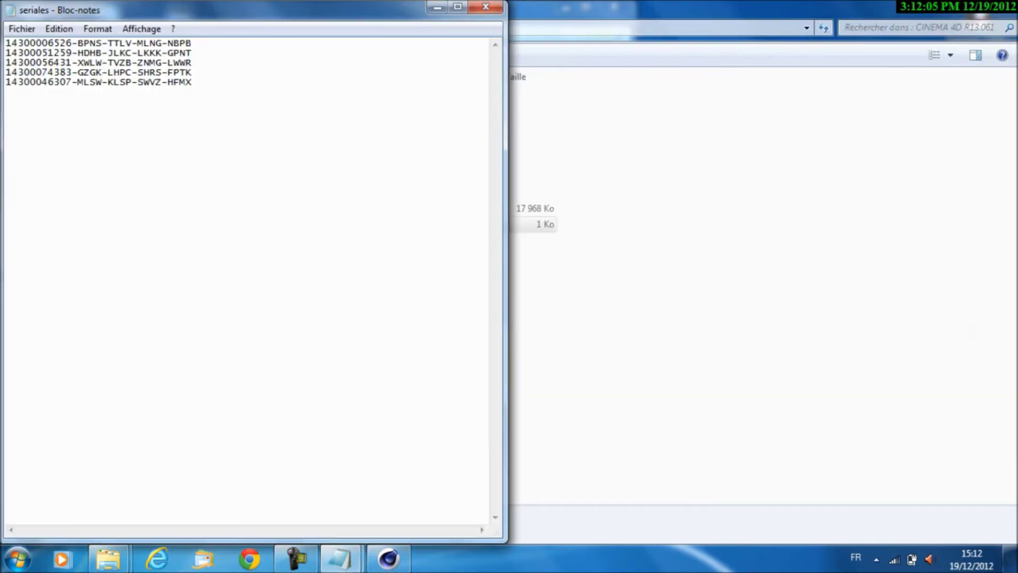
pyautogui.hotkey('alt', 'Tab')
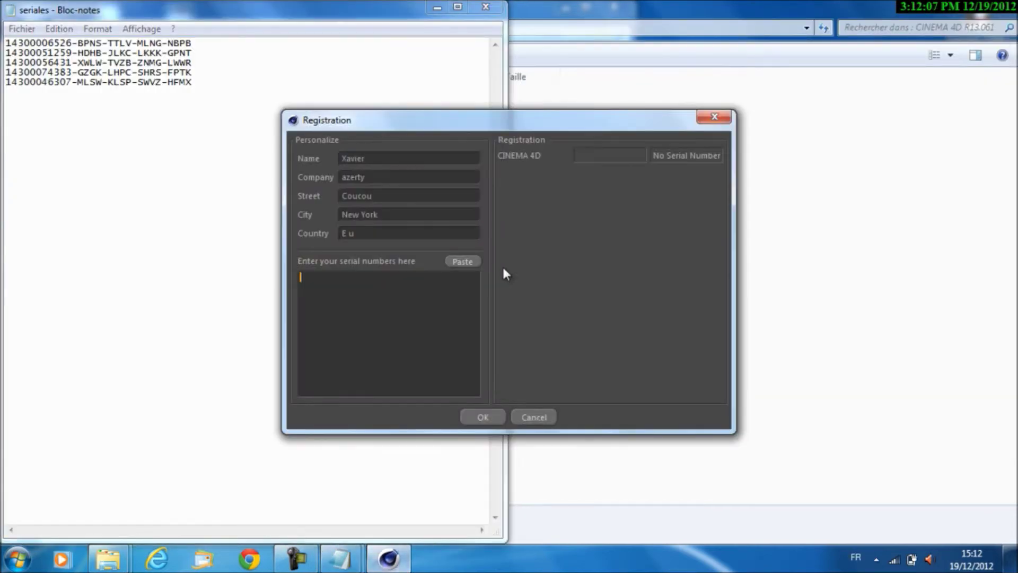
pyautogui.moveTo(503, 118); pyautogui.dragTo(773, 112)
pyautogui.moveTo(234, 46); pyautogui.dragTo(5, 44)
pyautogui.hotkey('ctrl', 'c')
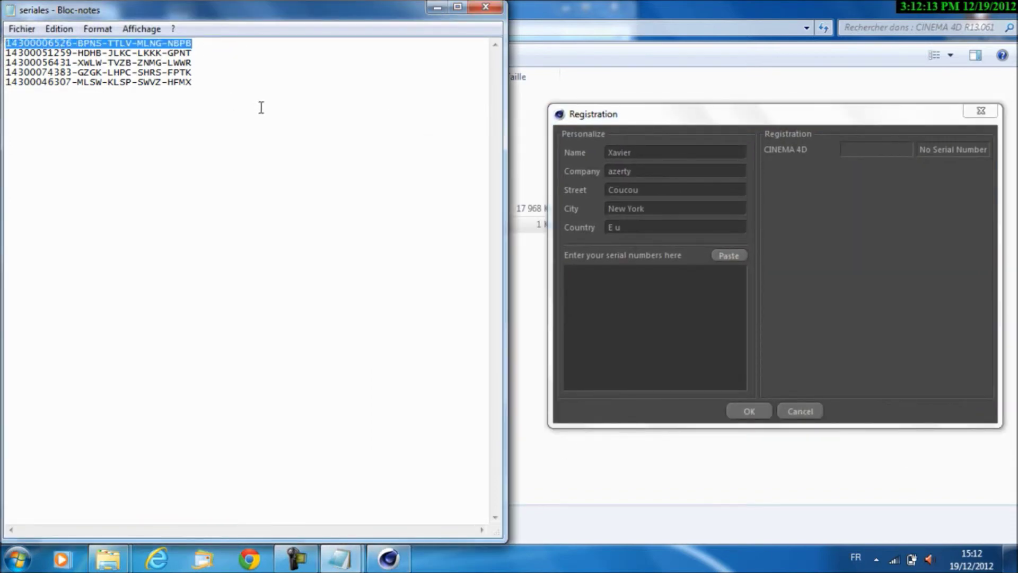
# Paste the copied serial number into the serial numbers field of the Registration window and submit the registration
pyautogui.click(697, 293)
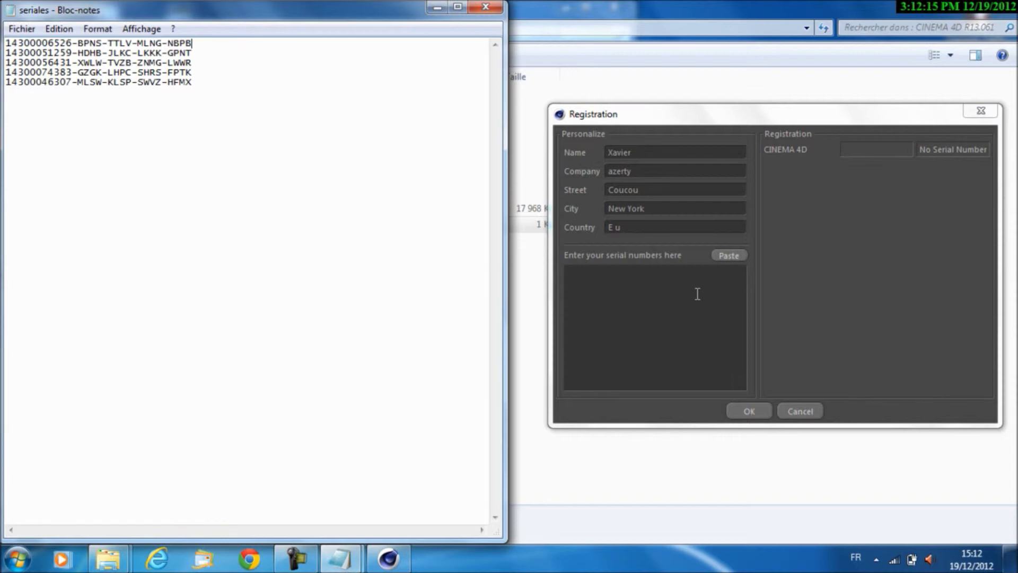
pyautogui.click(661, 281)
pyautogui.hotkey('ctrl', 'v')
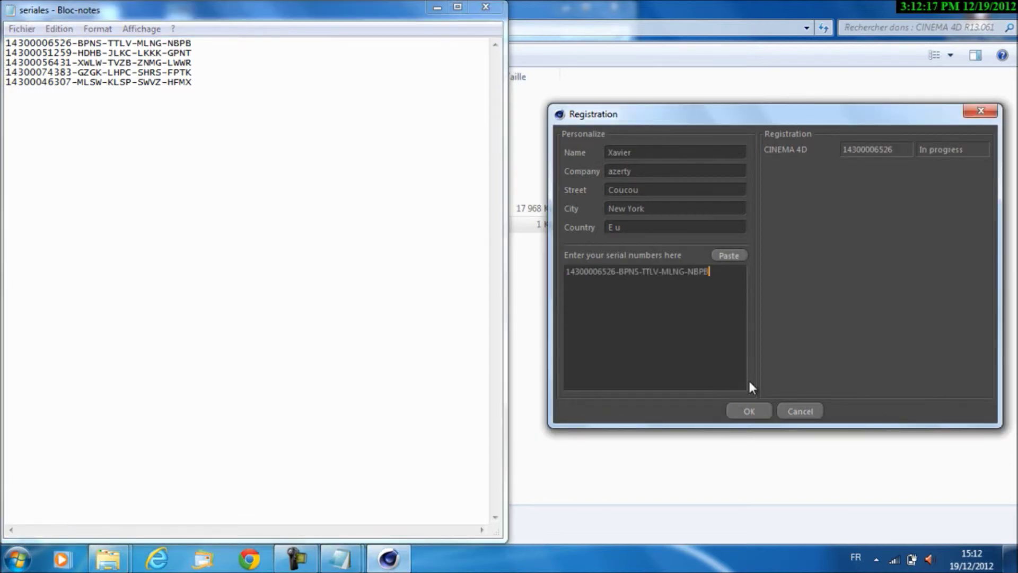
pyautogui.click(747, 409)
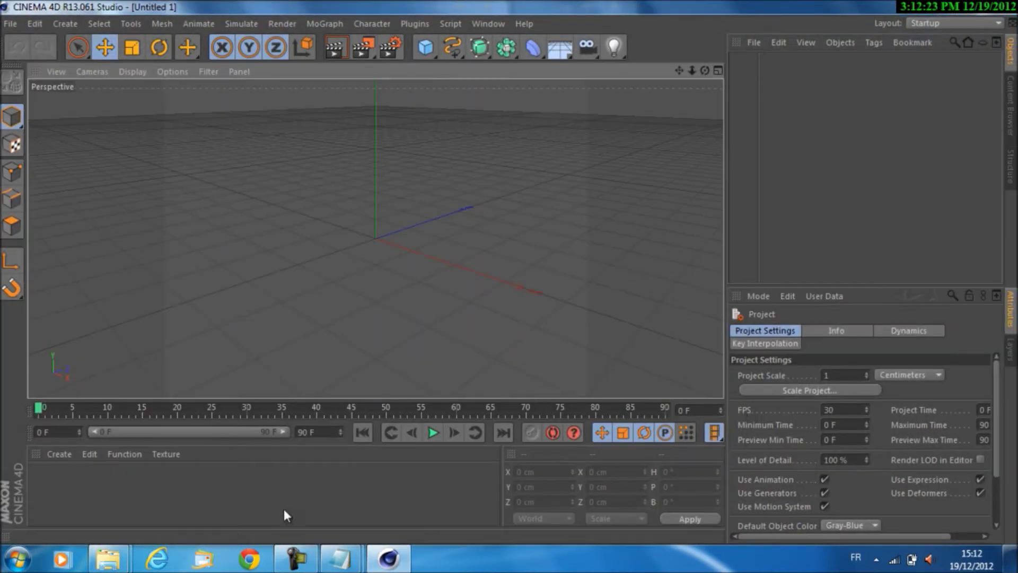
pyautogui.click(315, 311)
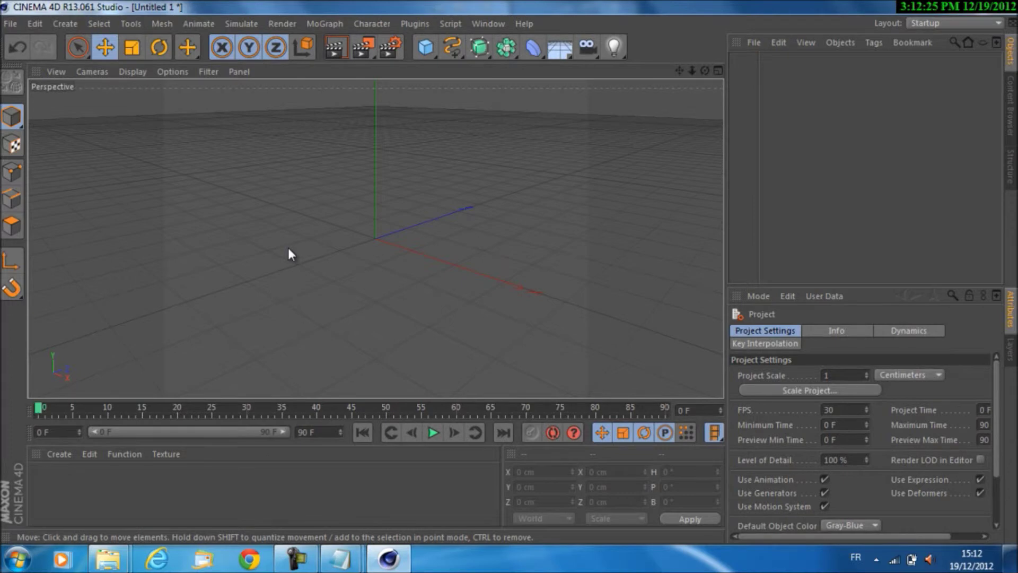
# Close both seriales text file windows without saving changes
pyautogui.moveTo(328, 565)
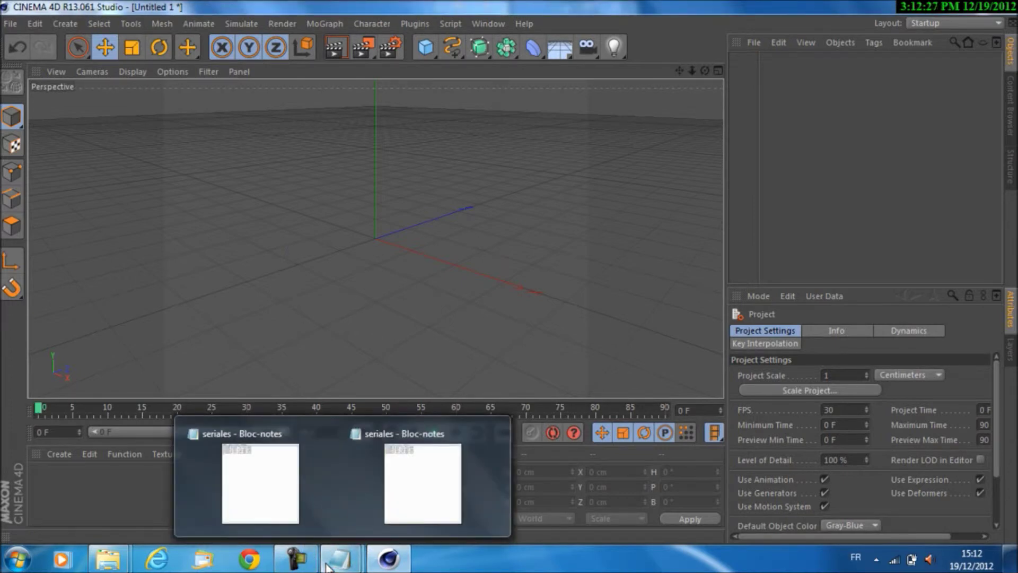
pyautogui.rightClick(329, 562)
pyautogui.click(313, 518)
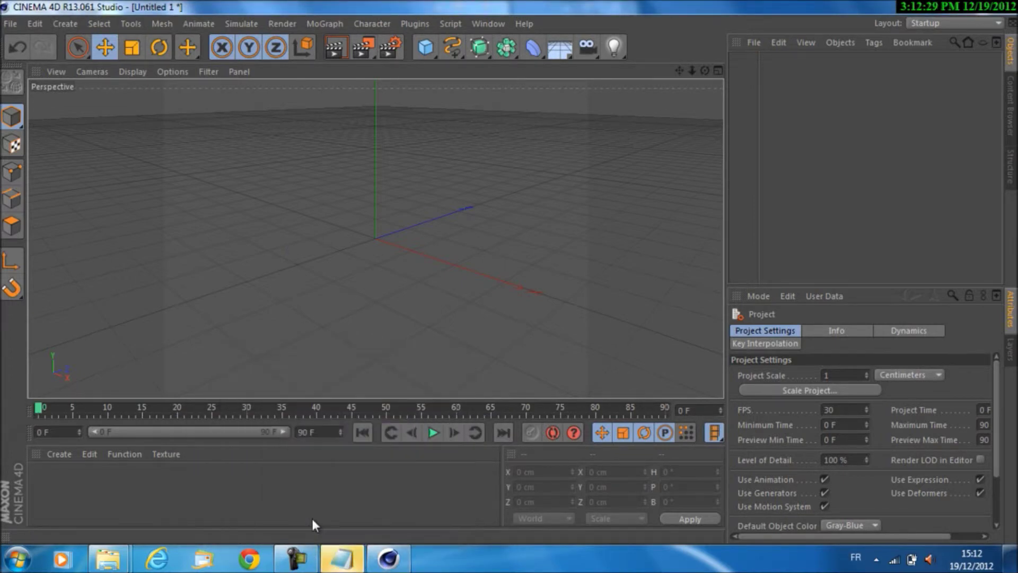
pyautogui.rightClick(335, 560)
pyautogui.click(333, 535)
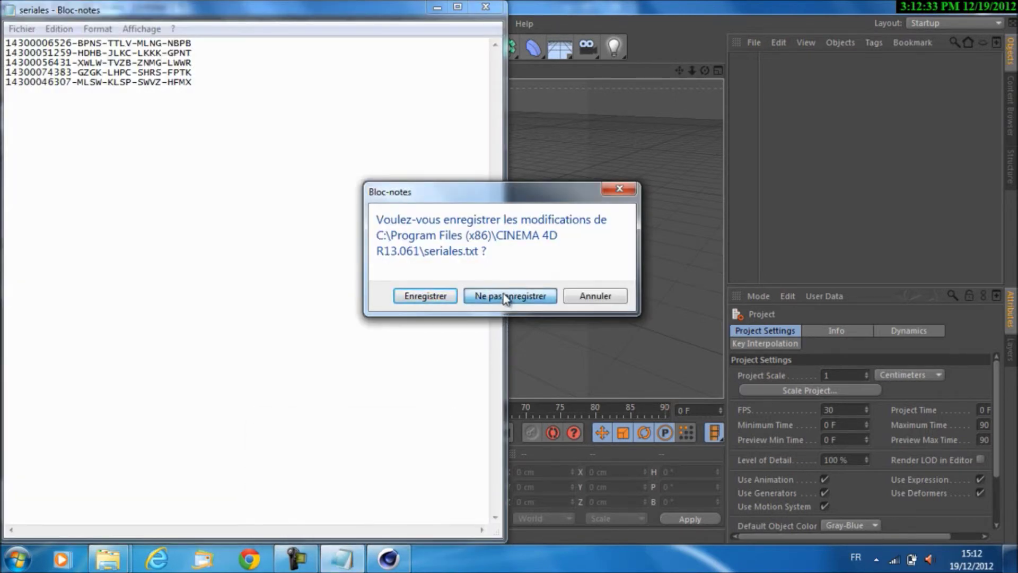
pyautogui.click(504, 296)
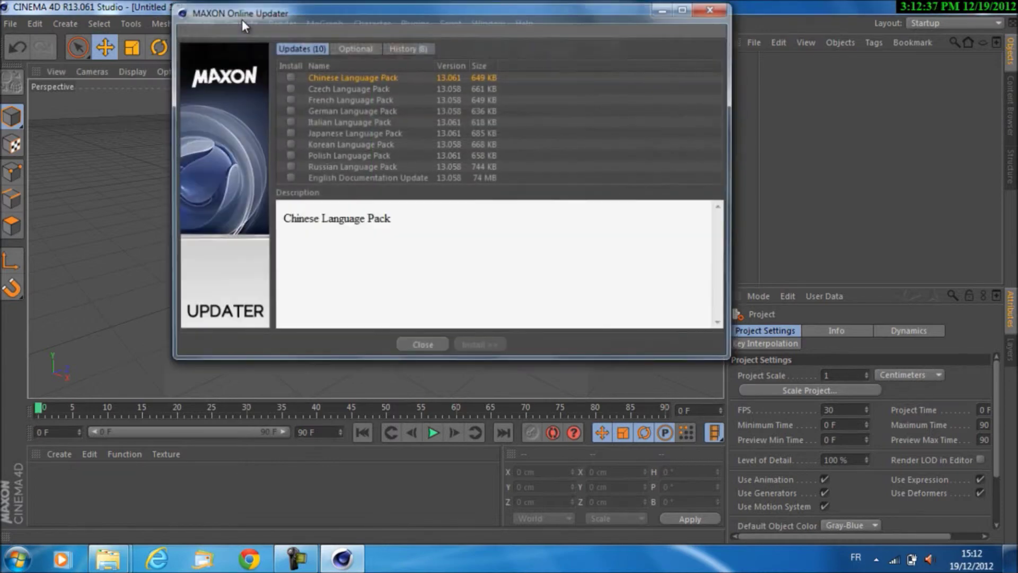
# Install the French Language Pack from the MAXON Online Updater, accepting the license and keeping the default installation options
pyautogui.click(289, 99)
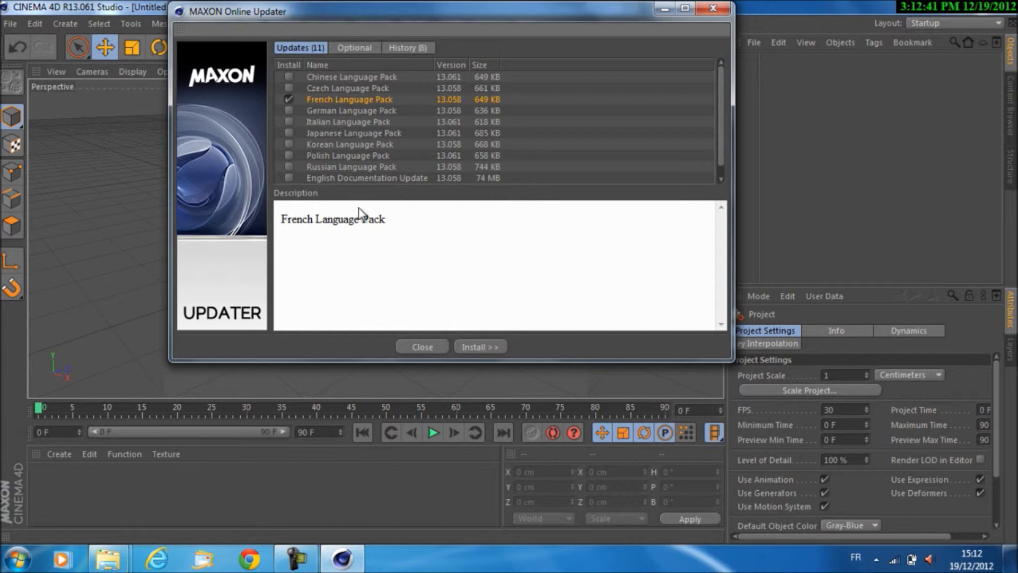
pyautogui.click(465, 345)
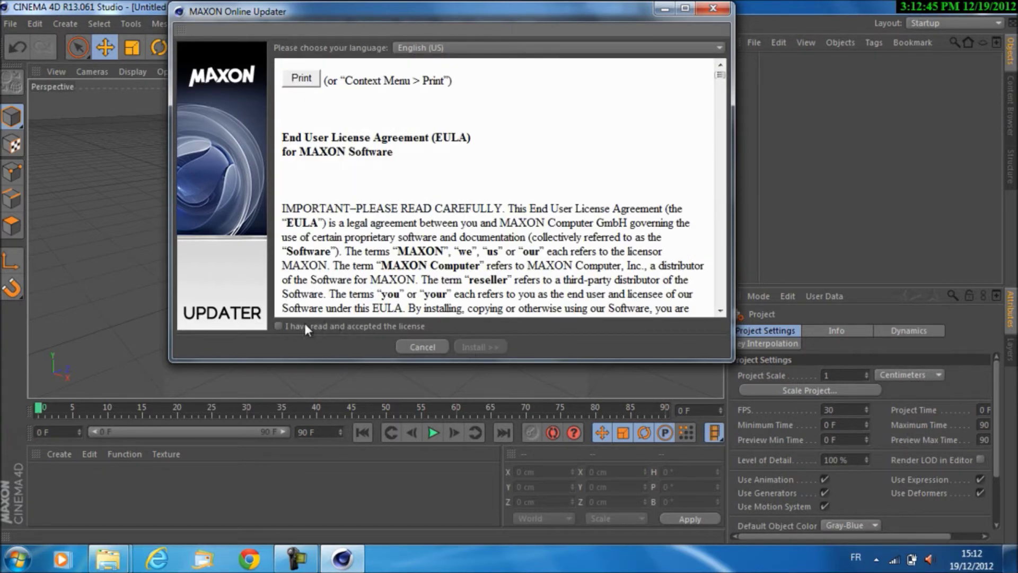
pyautogui.click(281, 325)
pyautogui.click(489, 345)
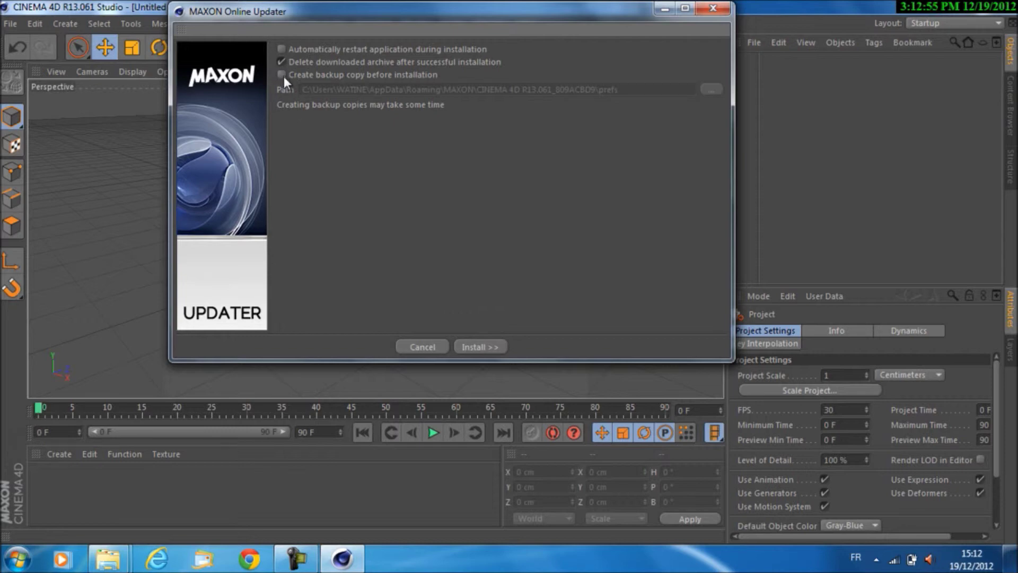
pyautogui.click(476, 346)
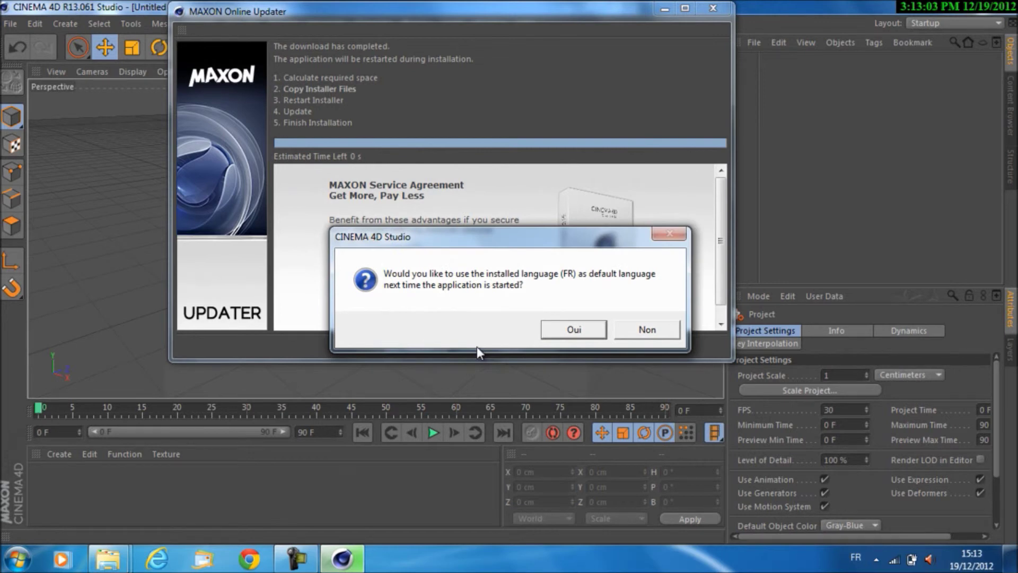
# Make French the default language and restart the application for the update without saving the untitled project
pyautogui.click(575, 329)
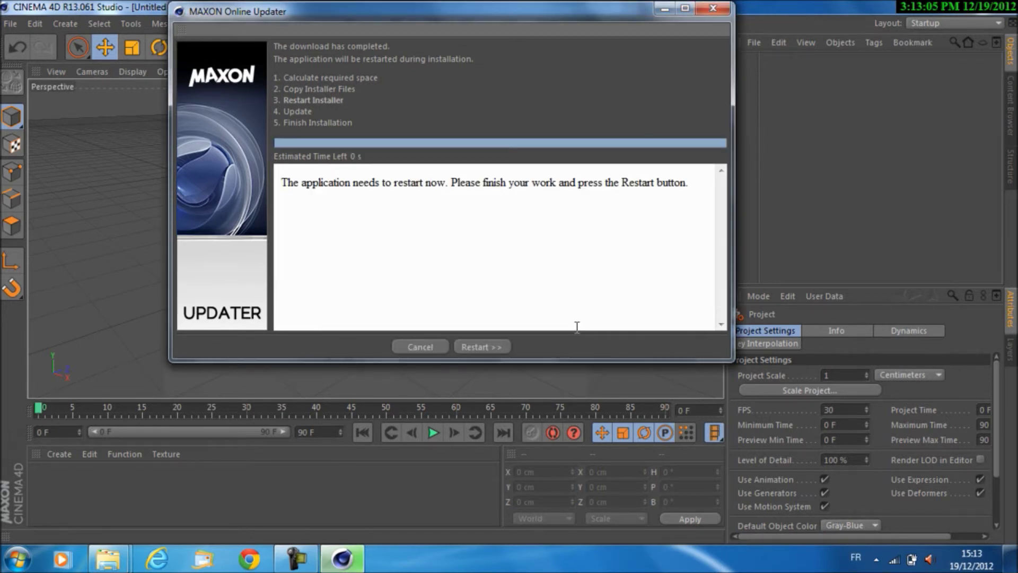
pyautogui.click(475, 347)
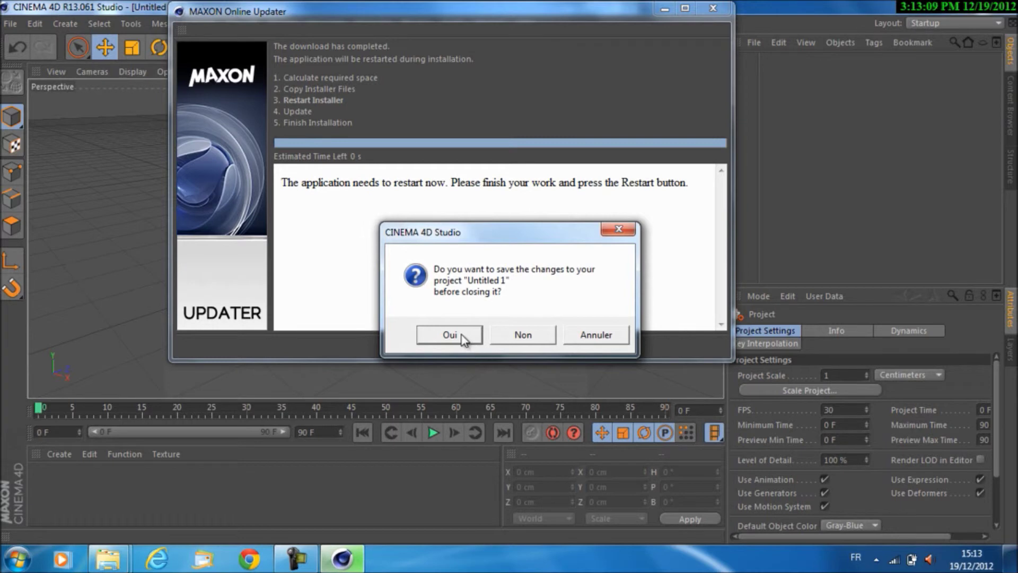
pyautogui.click(460, 334)
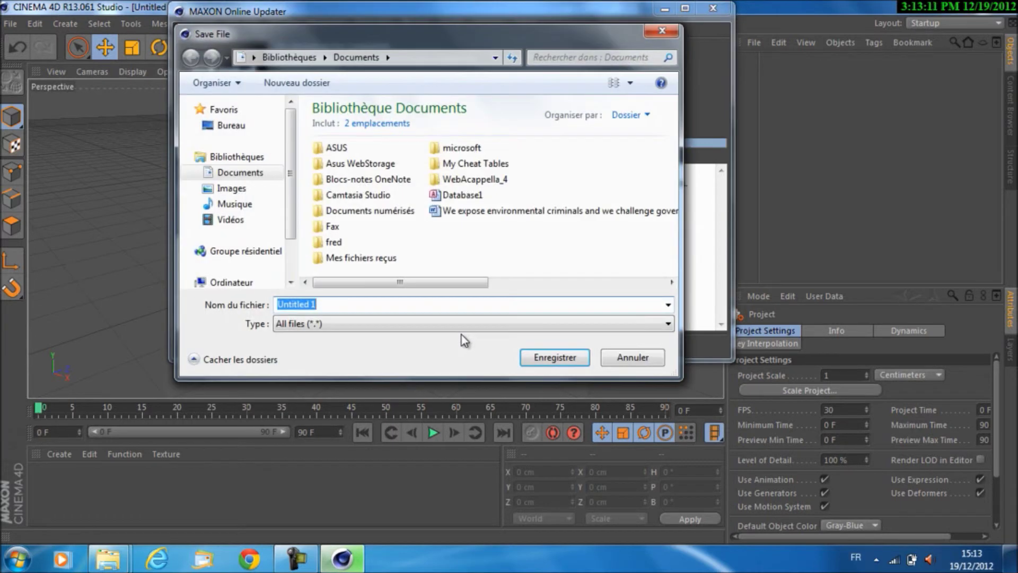
pyautogui.click(619, 356)
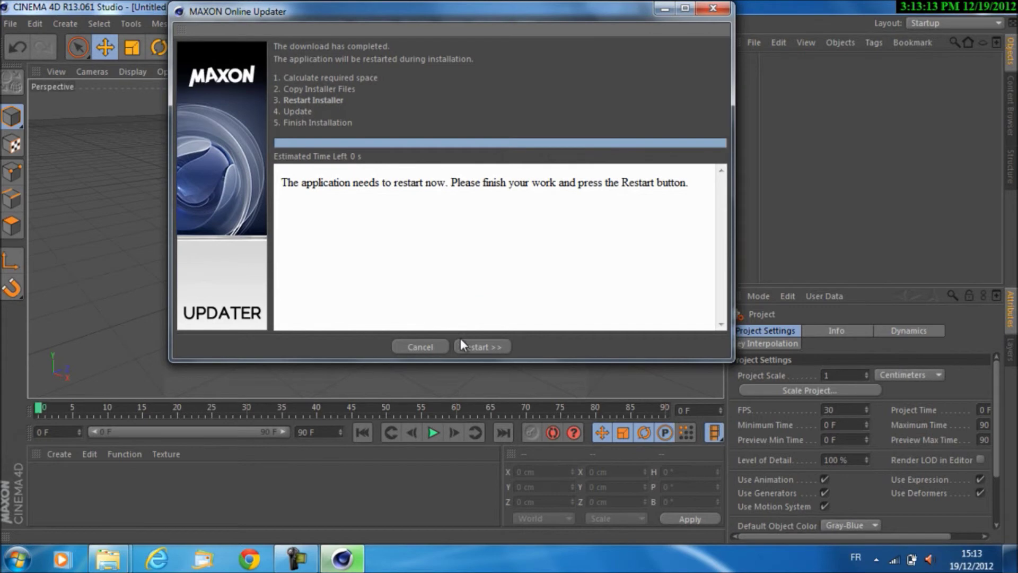
pyautogui.click(469, 347)
pyautogui.click(523, 335)
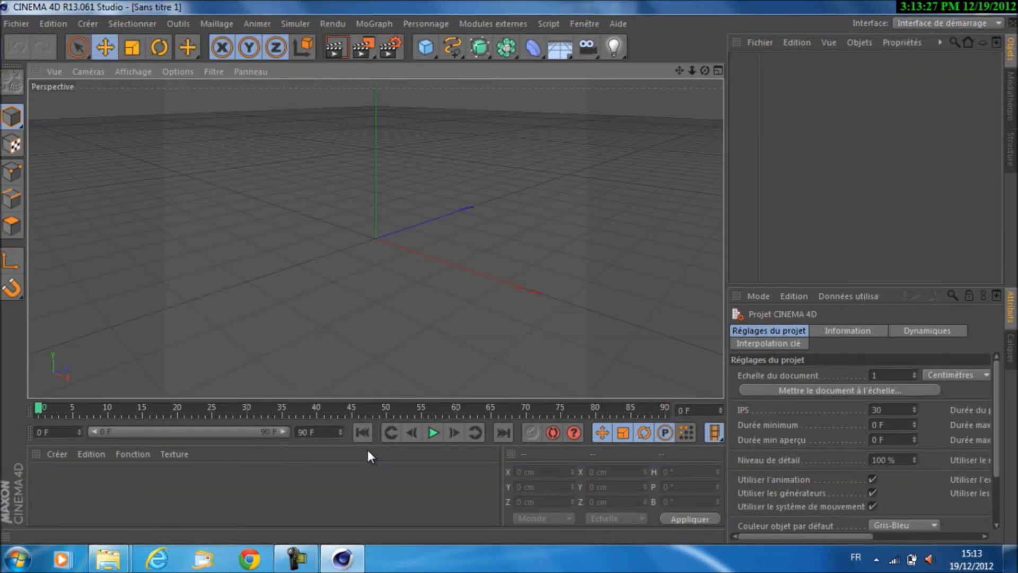
pyautogui.click(218, 23)
pyautogui.moveTo(362, 23)
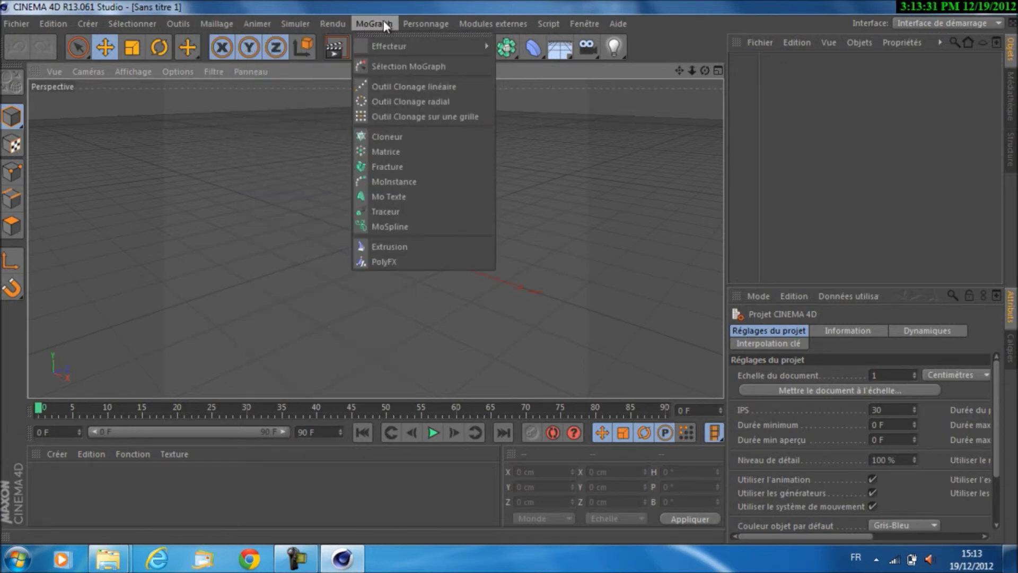
pyautogui.moveTo(426, 21)
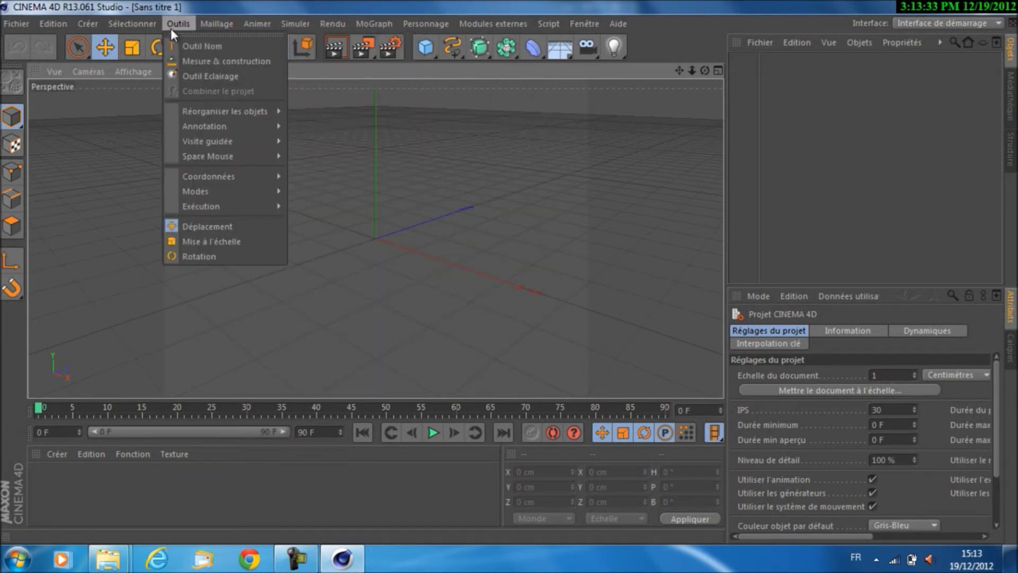
pyautogui.click(599, 2)
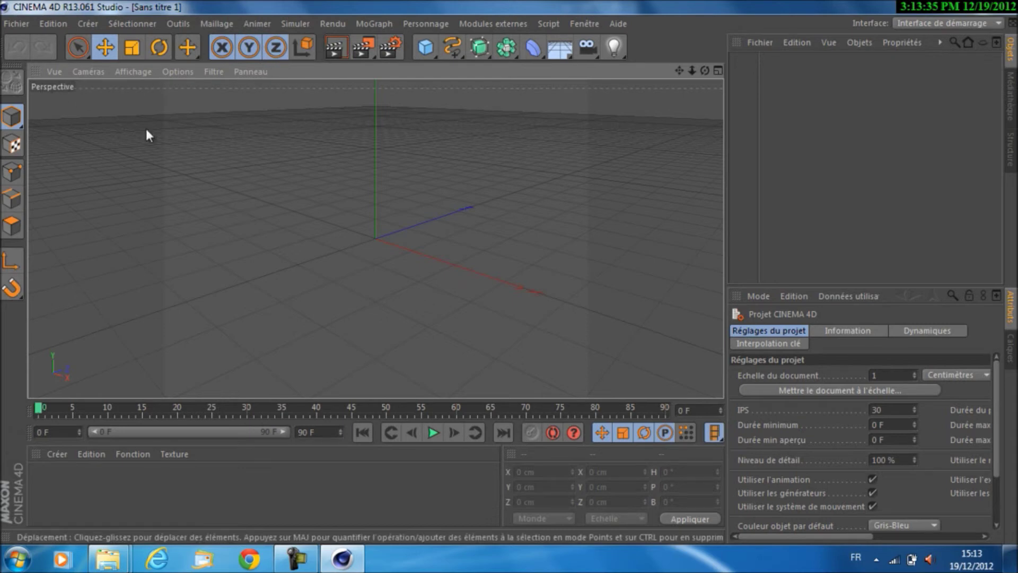
pyautogui.click(493, 275)
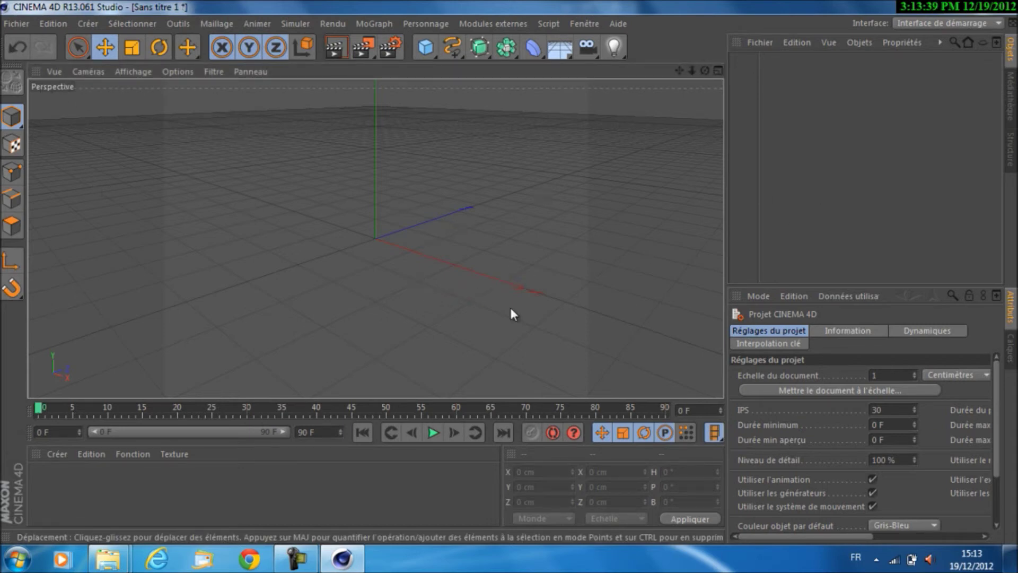
pyautogui.click(406, 22)
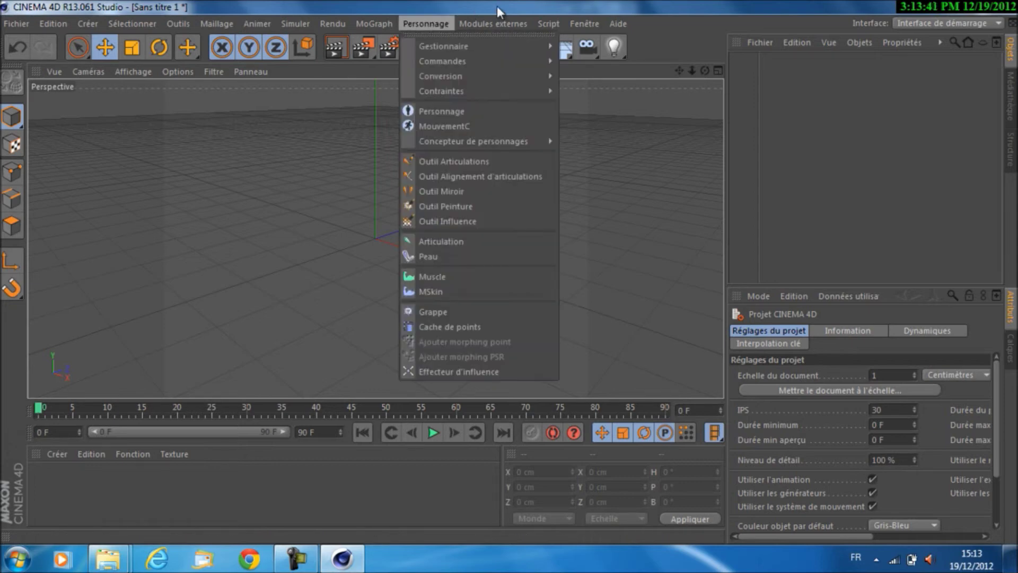
pyautogui.moveTo(629, 20)
pyautogui.click(428, 342)
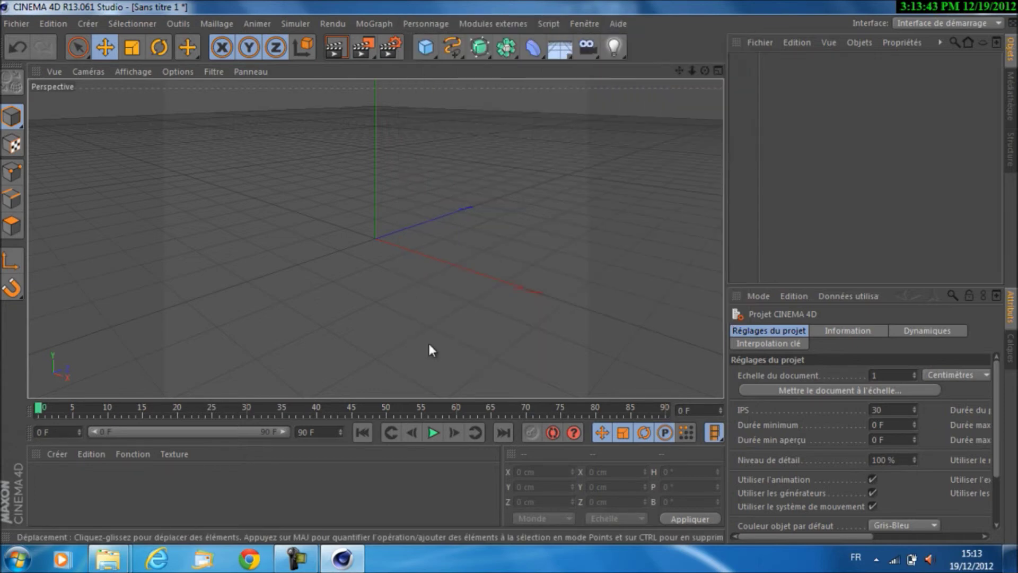
# Minimize the open windows to close the Corbeille window behind them, and bring Cinema 4D back to the front
pyautogui.click(951, 5)
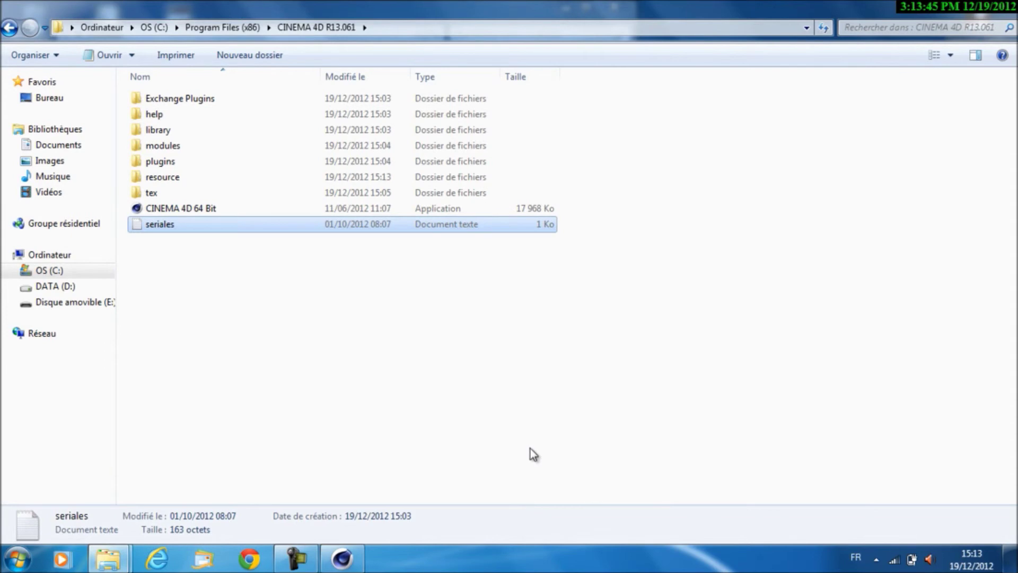
pyautogui.click(952, 7)
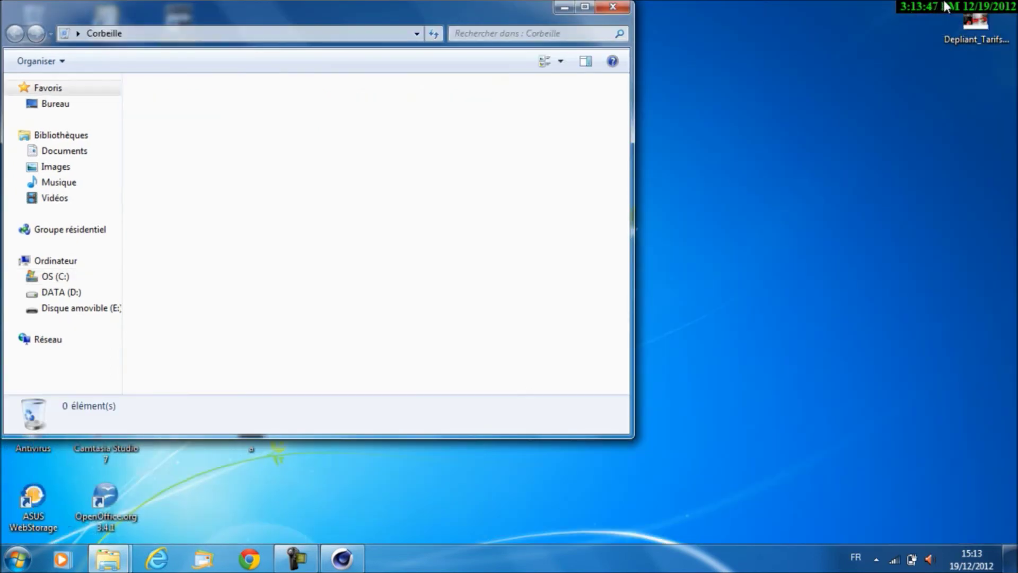
pyautogui.click(613, 8)
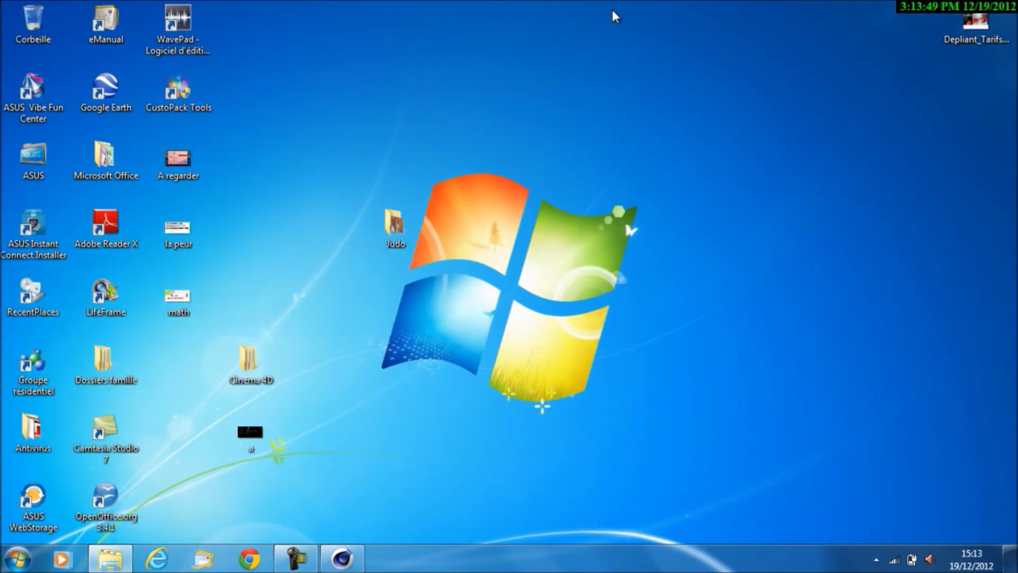
pyautogui.click(342, 556)
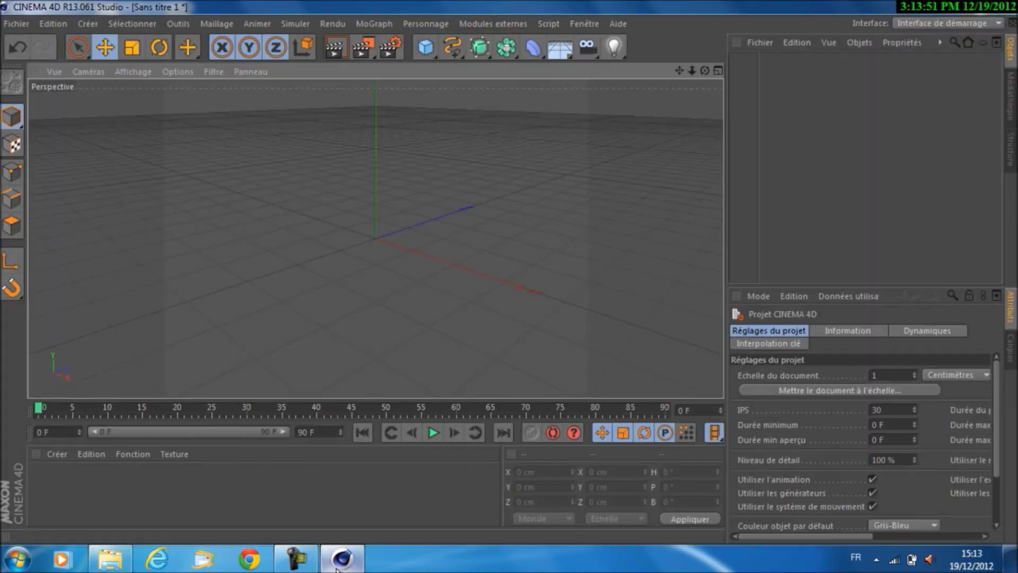
pyautogui.moveTo(517, 6); pyautogui.dragTo(665, 5)
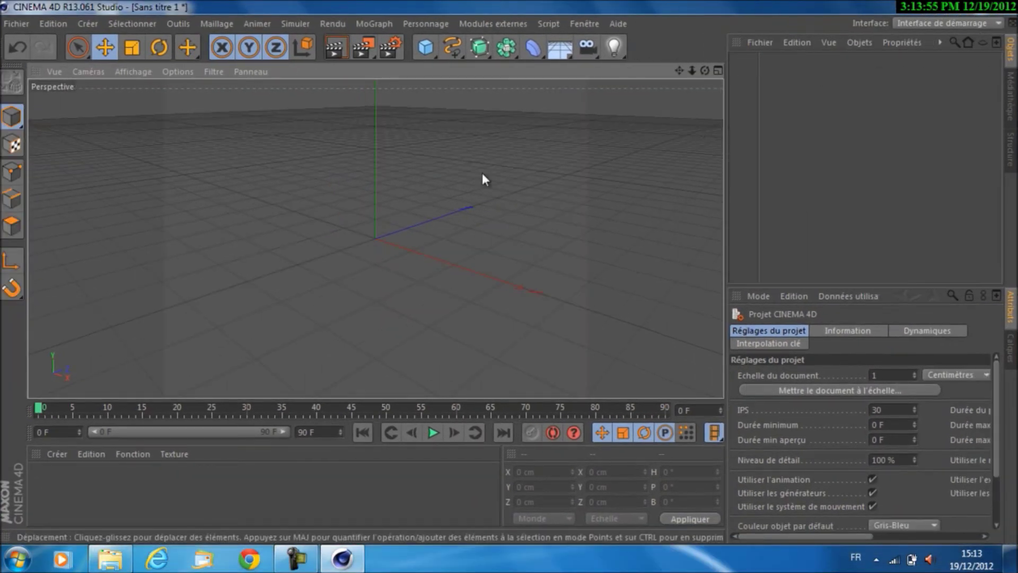
# Create a shortcut to the CINEMA 4D 64 Bit application in its CINEMA 4D R13.061 folder
pyautogui.click(109, 556)
pyautogui.click(171, 212)
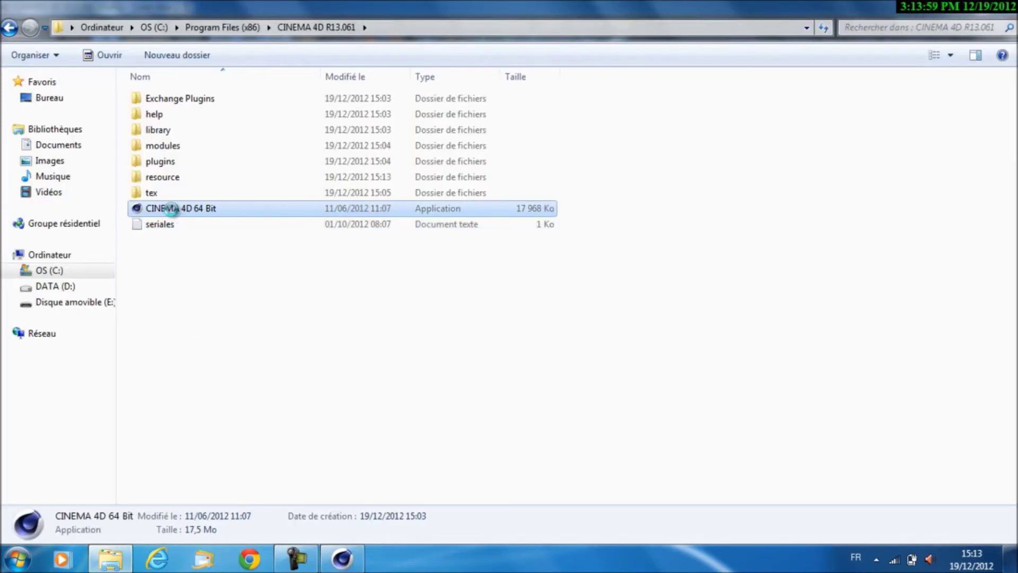
pyautogui.rightClick(171, 211)
pyautogui.click(52, 479)
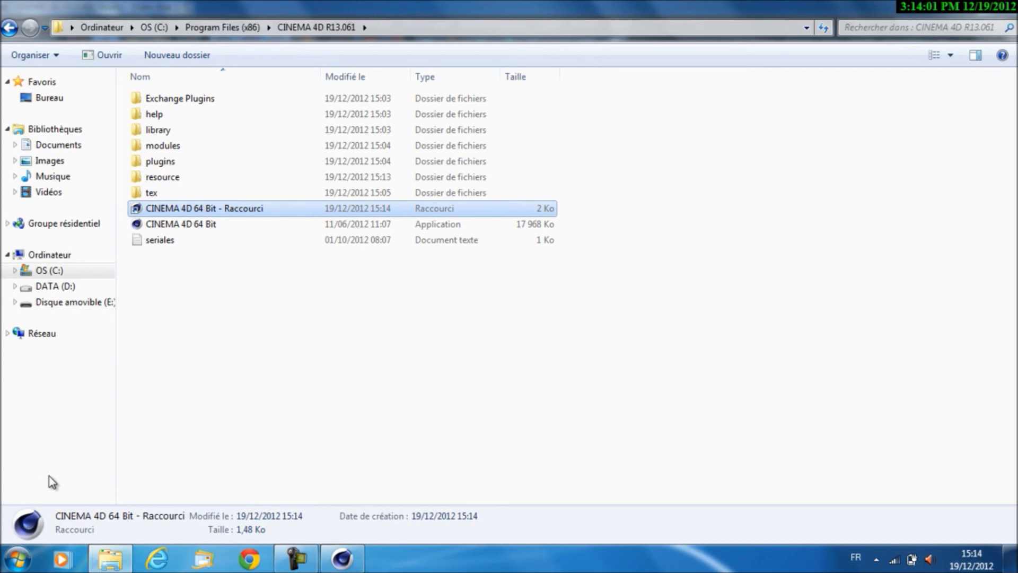
# Rename the new application shortcut to CINEMA 4D
pyautogui.rightClick(212, 211)
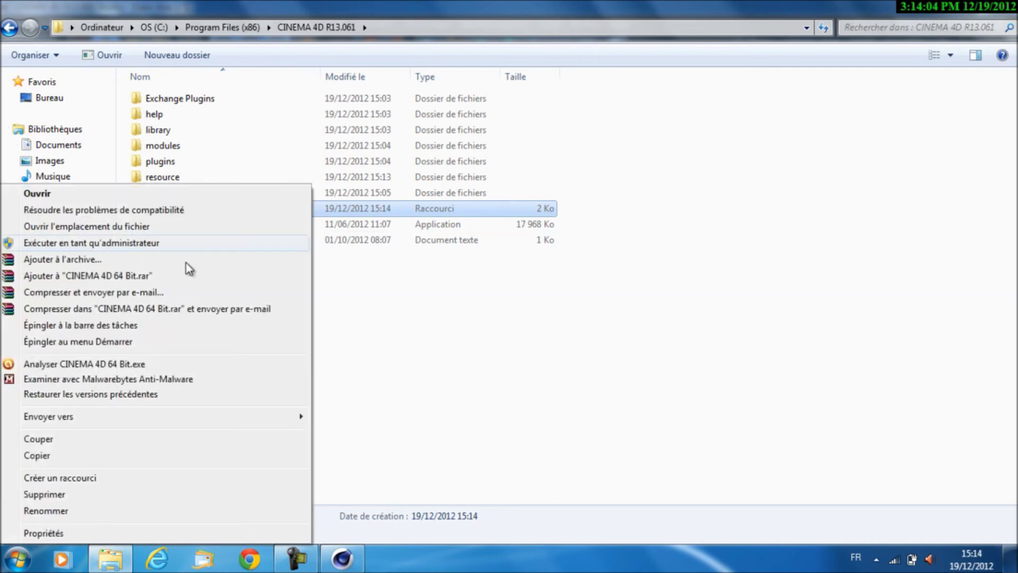
pyautogui.click(109, 512)
pyautogui.click(273, 208)
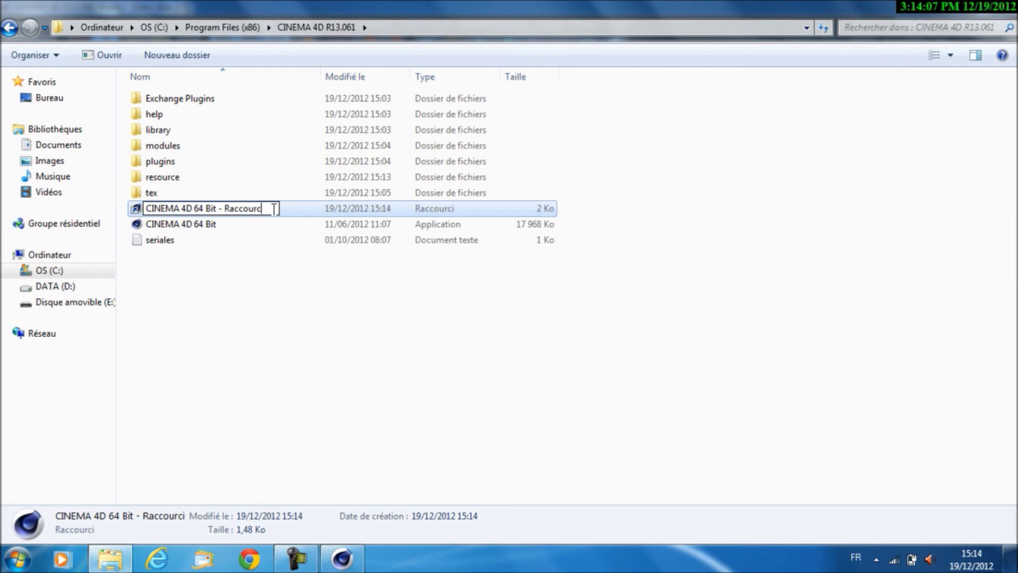
pyautogui.press('BackSpace')
pyautogui.press('BackSpace')
pyautogui.press('BackSpace')
pyautogui.press('BackSpace')
pyautogui.press('BackSpace')
pyautogui.press('BackSpace')
pyautogui.press('BackSpace')
pyautogui.press('BackSpace')
pyautogui.press('BackSpace')
pyautogui.press('BackSpace')
pyautogui.press('BackSpace')
pyautogui.press('BackSpace')
pyautogui.press('BackSpace')
pyautogui.press('BackSpace')
pyautogui.press('BackSpace')
pyautogui.press('BackSpace')
pyautogui.press('BackSpace')
pyautogui.press('BackSpace')
pyautogui.press('BackSpace')
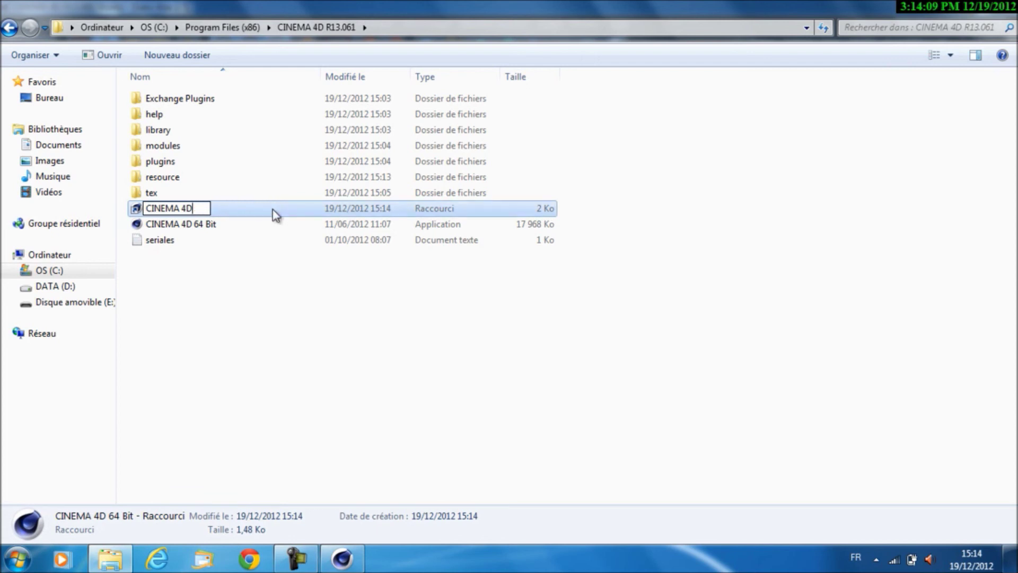
pyautogui.press('Return')
# Close the CINEMA 4D R13.061 folder window and return to Cinema 4D
pyautogui.moveTo(211, 229); pyautogui.dragTo(768, 214)
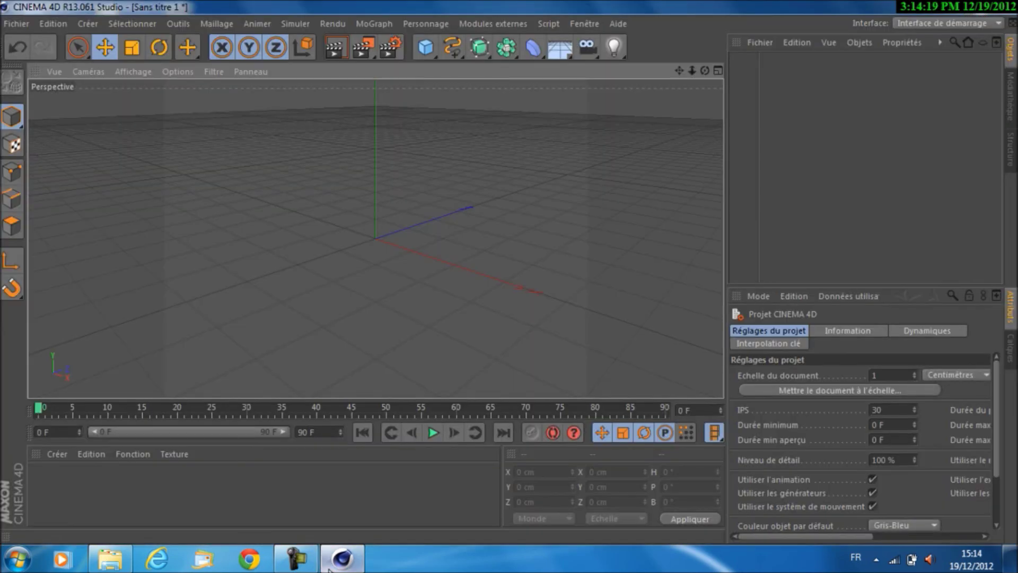
pyautogui.click(111, 559)
pyautogui.click(1001, 6)
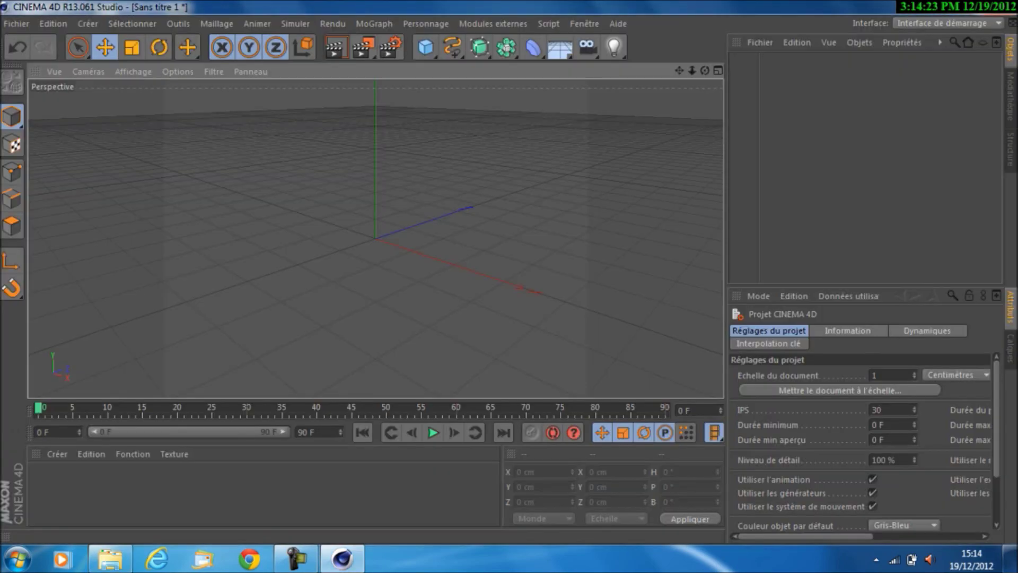